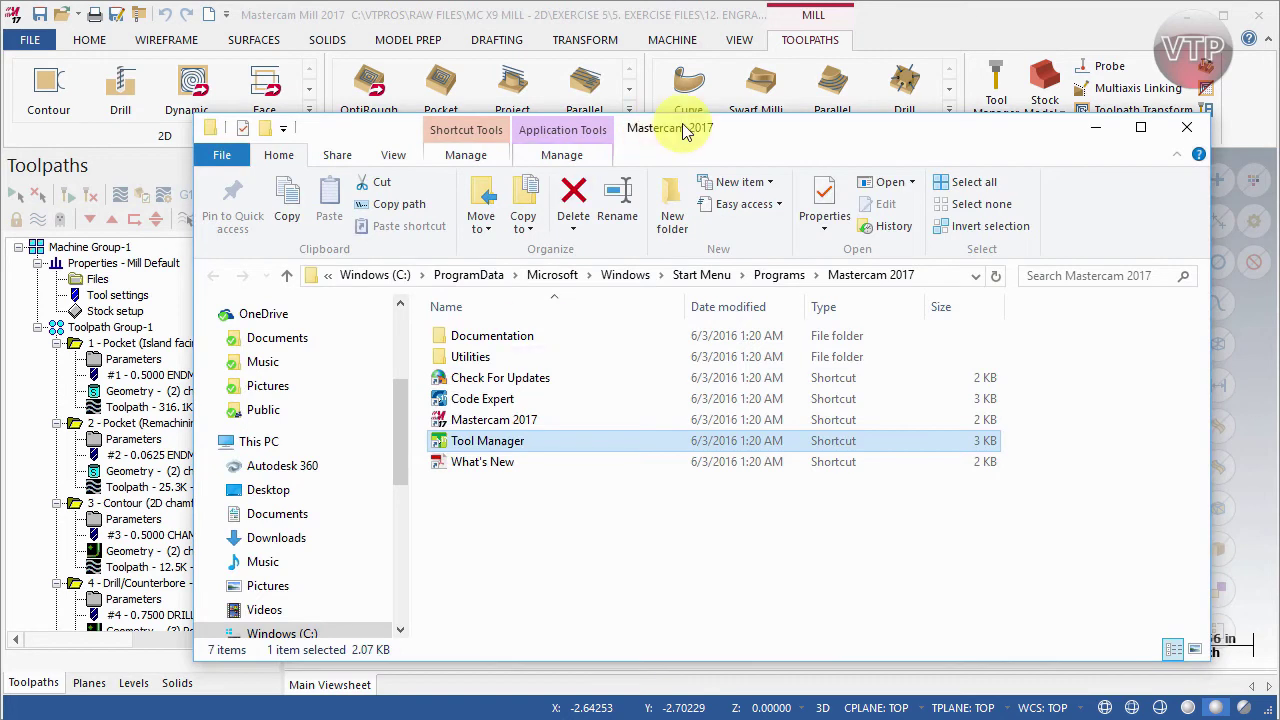
Step: Move the Mastercam 2017 shortcuts folder window slightly to a new position
{"action": "left_click_drag", "start_coordinate": [690, 127], "coordinate": [641, 138]}
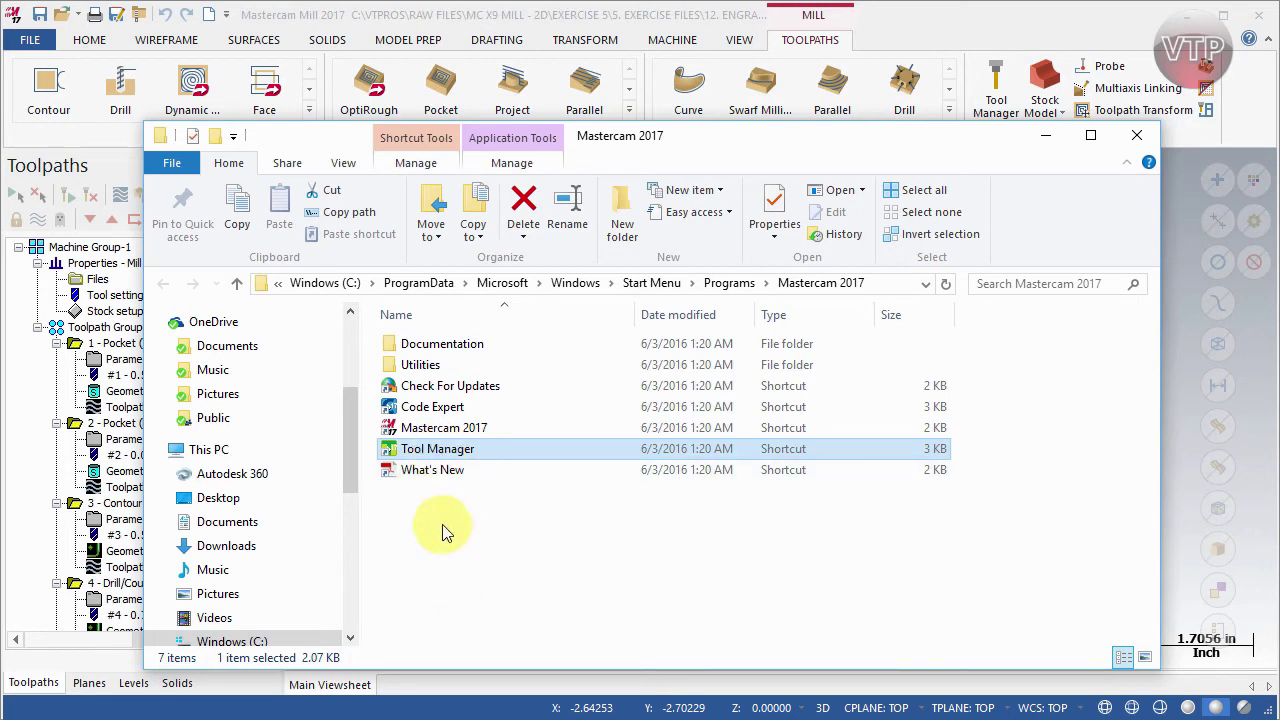
Step: Launch the standalone Tool Manager from its shortcut and let it finish loading
{"action": "double_click", "coordinate": [447, 452]}
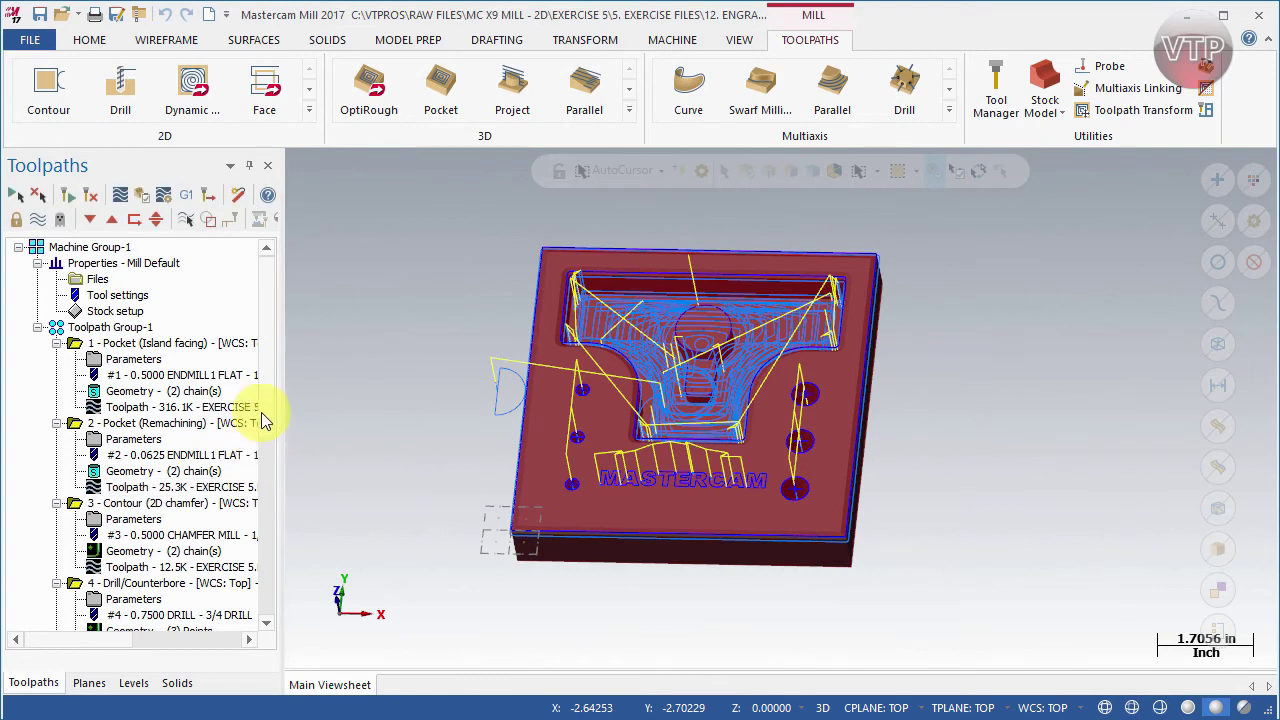
{"action": "left_click_drag", "start_coordinate": [266, 426], "coordinate": [266, 571]}
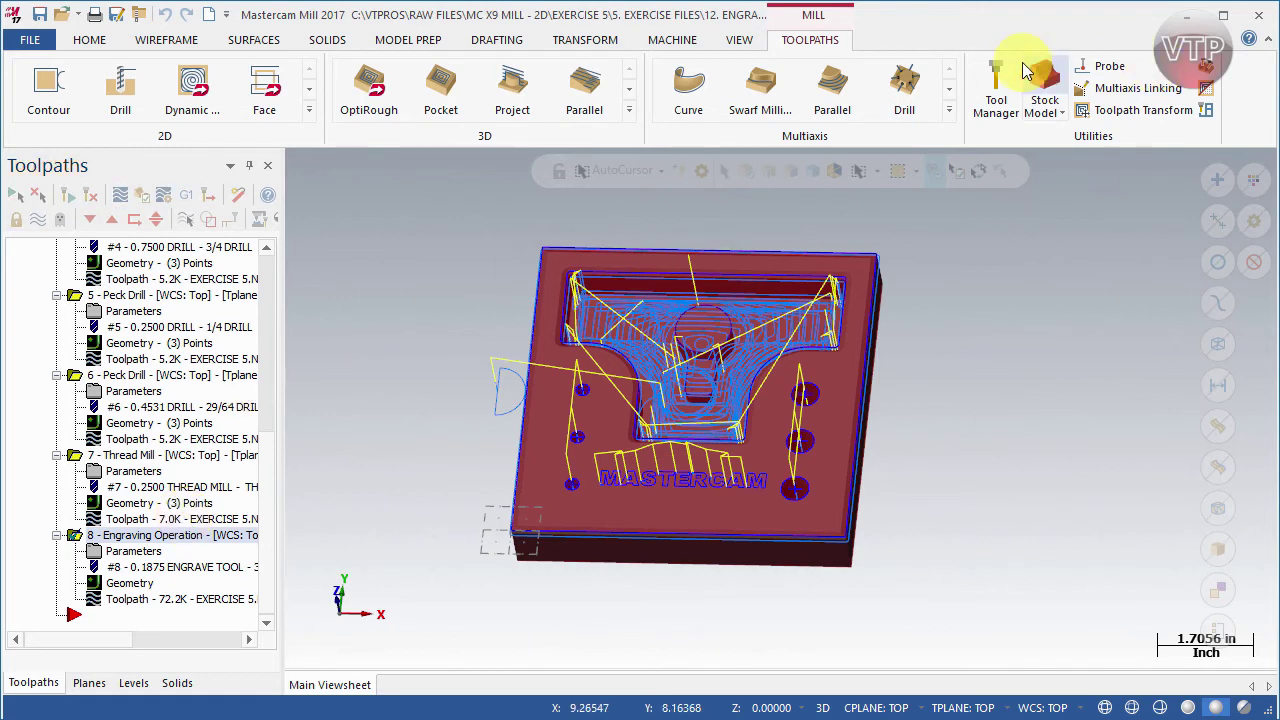
{"action": "left_click", "coordinate": [1000, 85]}
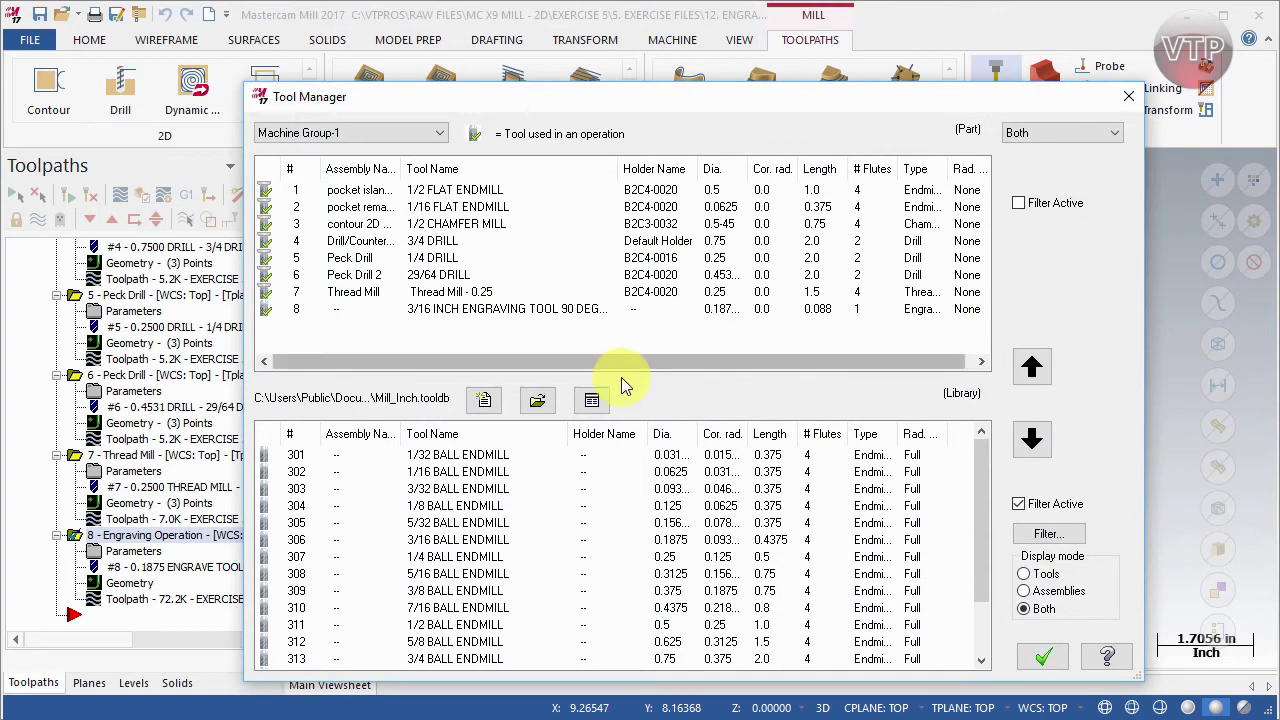
{"action": "left_click", "coordinate": [533, 401]}
{"action": "scroll", "coordinate": [600, 450], "scroll_direction": "down", "scroll_amount": 4}
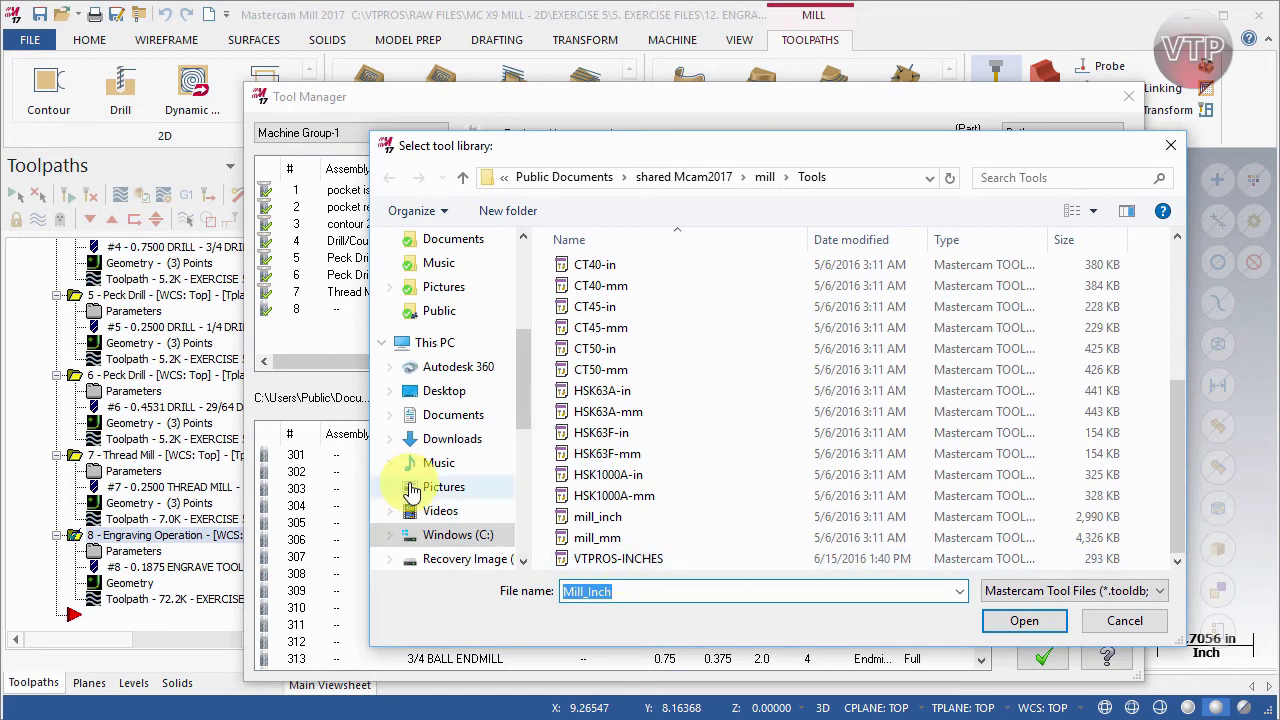
{"action": "left_click", "coordinate": [1108, 620]}
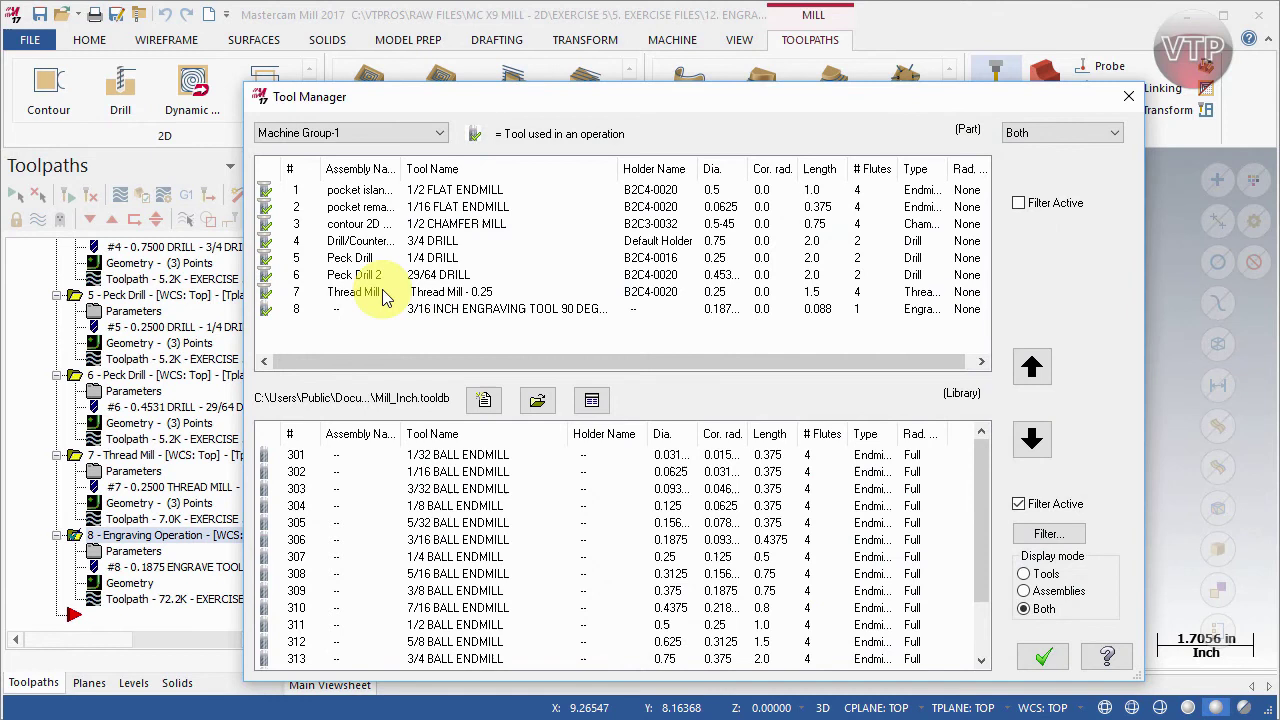
{"action": "left_click", "coordinate": [1128, 96]}
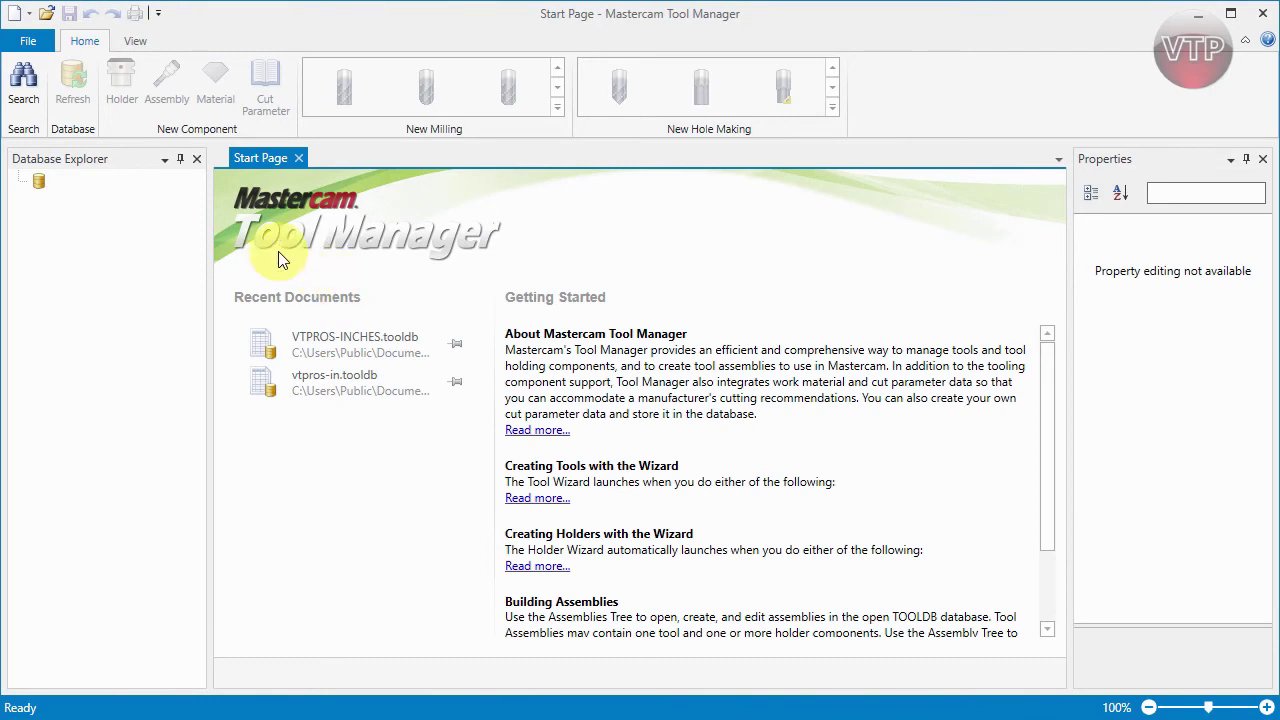
Step: Open VTPROS-INCHES.tooldb from the Tools folder, showing 7 tool assemblies and 1 cutting tool
{"action": "left_click", "coordinate": [29, 40]}
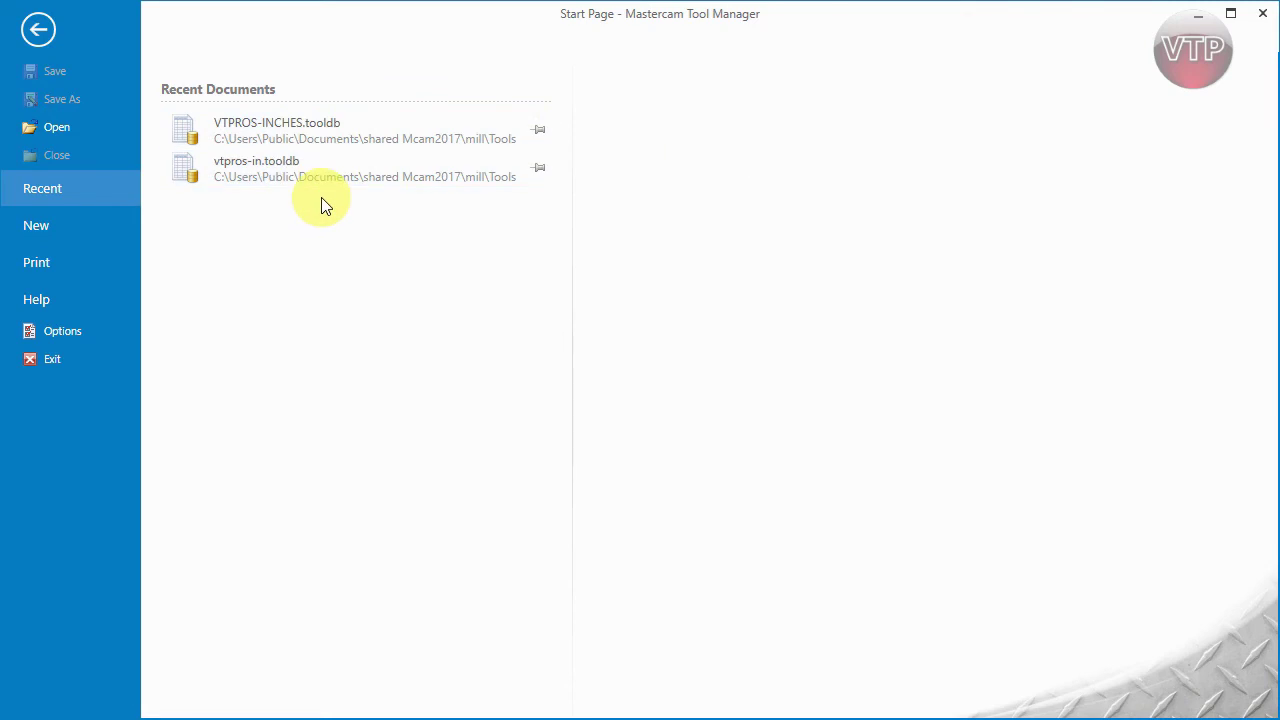
{"action": "left_click", "coordinate": [55, 131]}
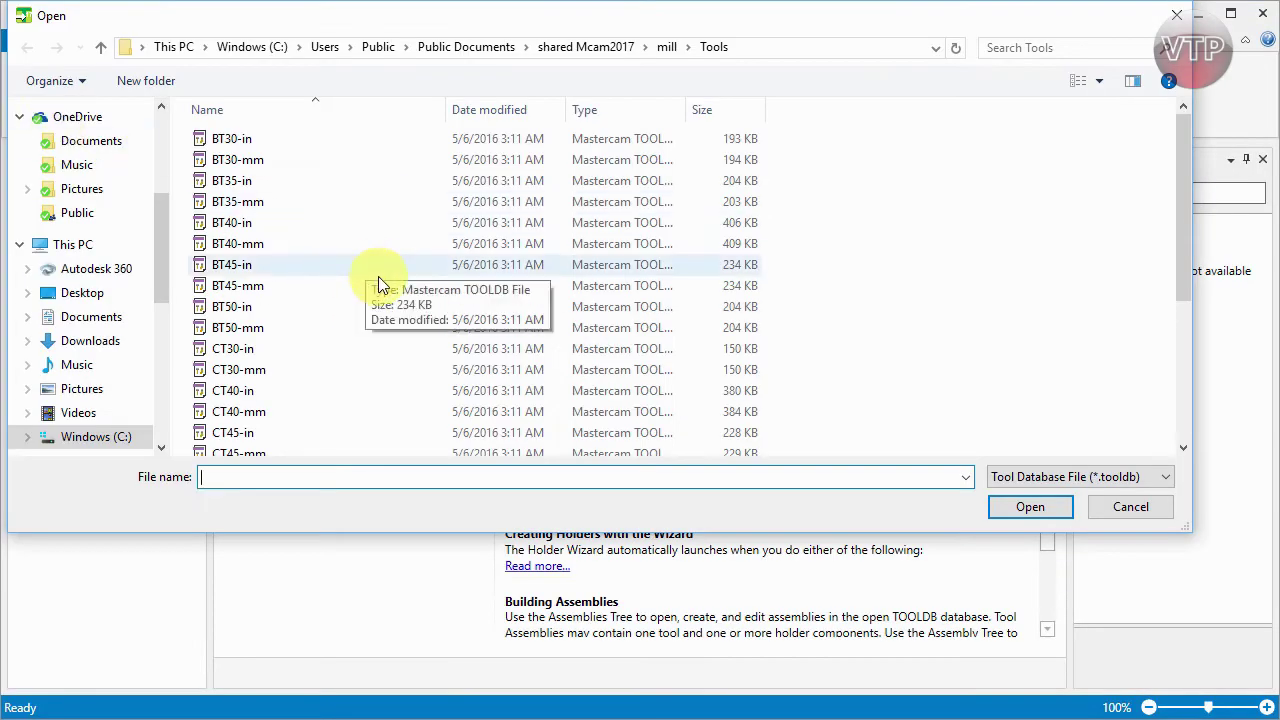
{"action": "scroll", "coordinate": [383, 320], "scroll_direction": "down", "scroll_amount": 4}
{"action": "left_click", "coordinate": [270, 445]}
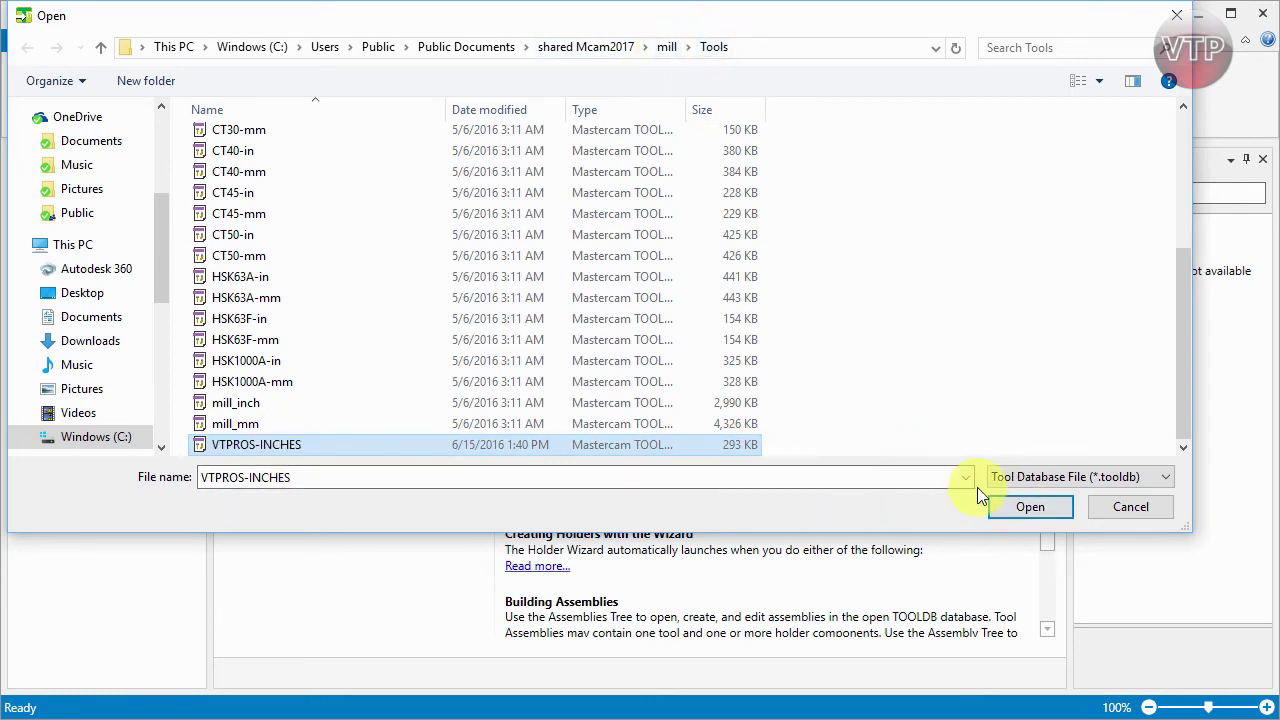
{"action": "left_click", "coordinate": [1004, 513]}
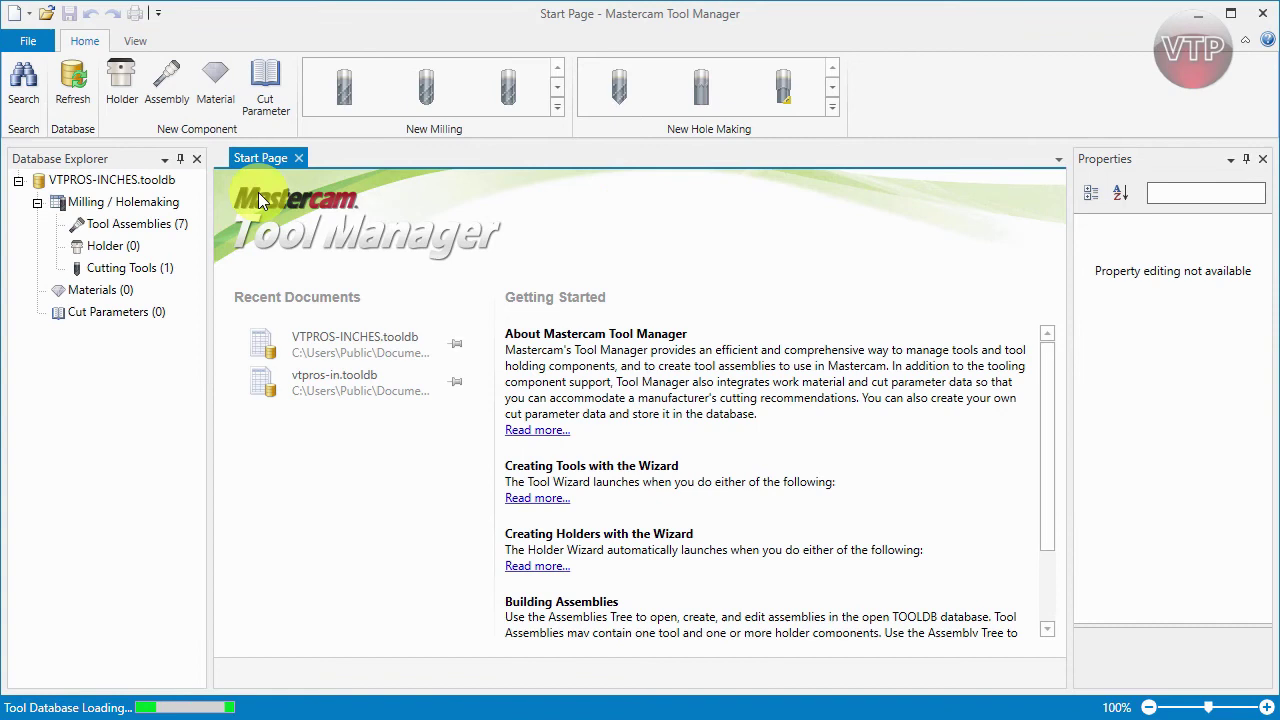
Step: Open the Tool Assemblies list and resize the grid, Properties and Explorer panes to show all seven rows
{"action": "left_click", "coordinate": [152, 234]}
{"action": "double_click", "coordinate": [152, 234]}
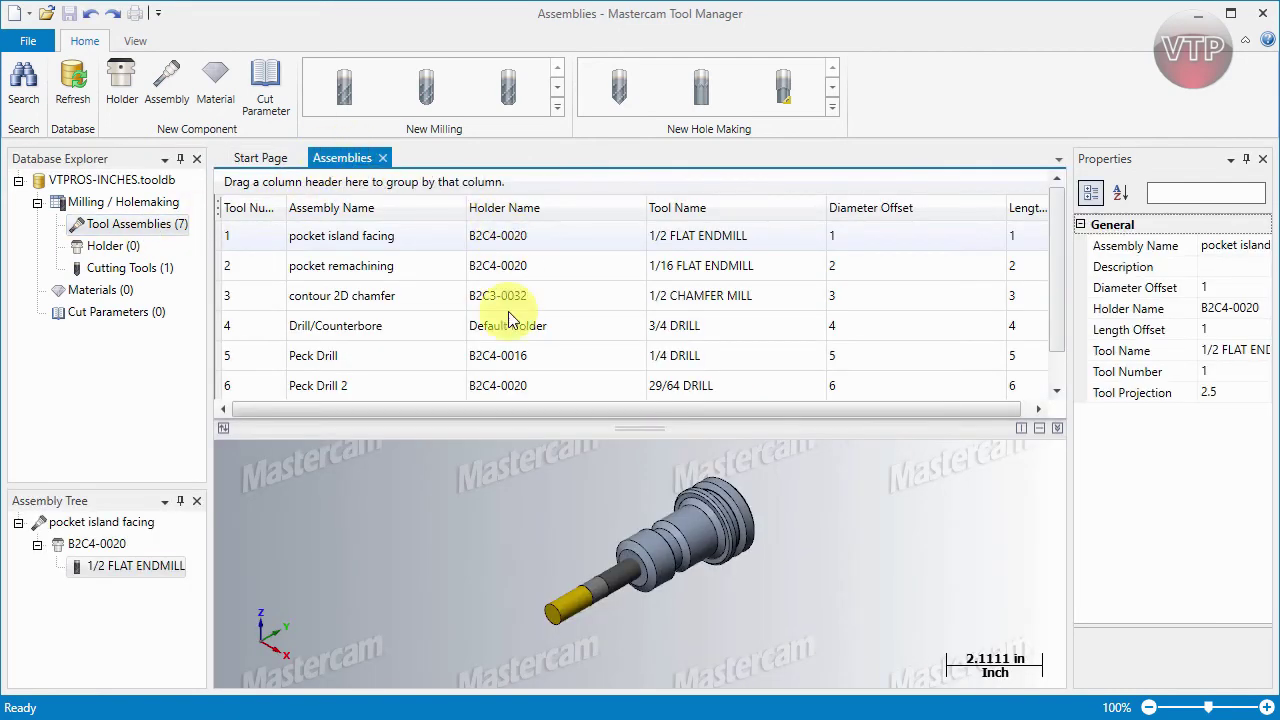
{"action": "left_click_drag", "start_coordinate": [1058, 271], "coordinate": [1058, 320]}
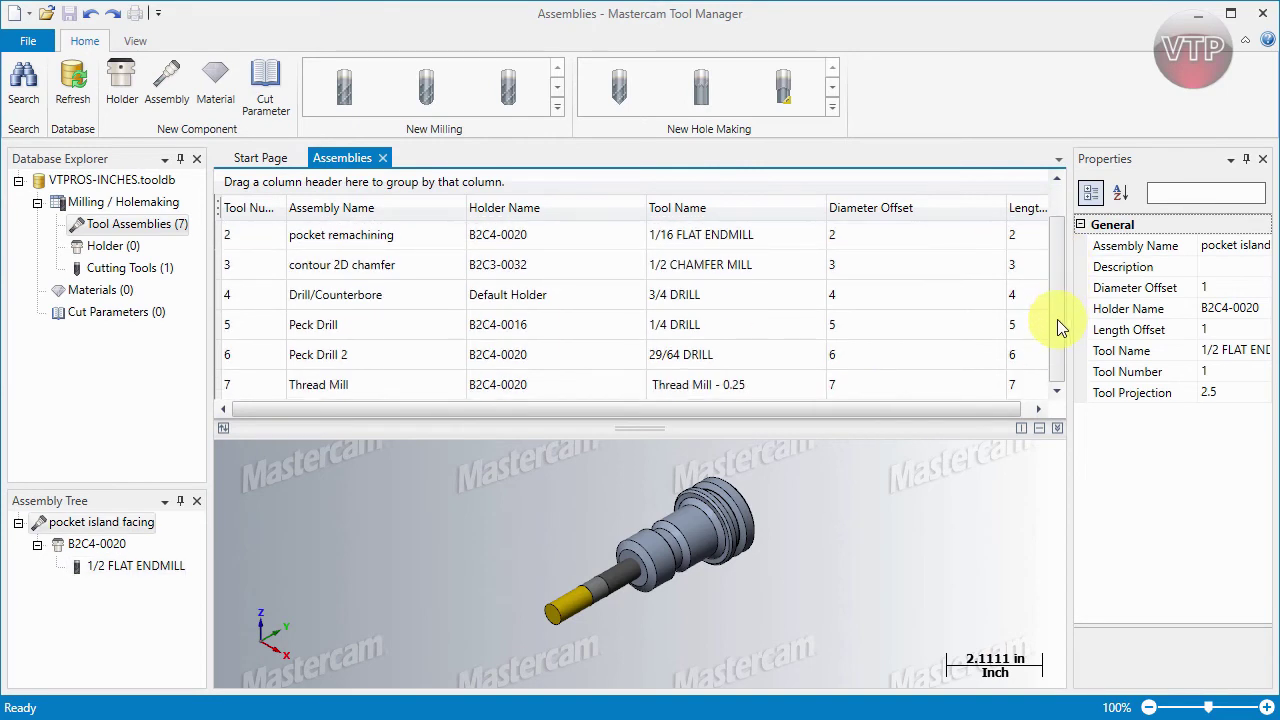
{"action": "left_click_drag", "start_coordinate": [839, 423], "coordinate": [833, 473]}
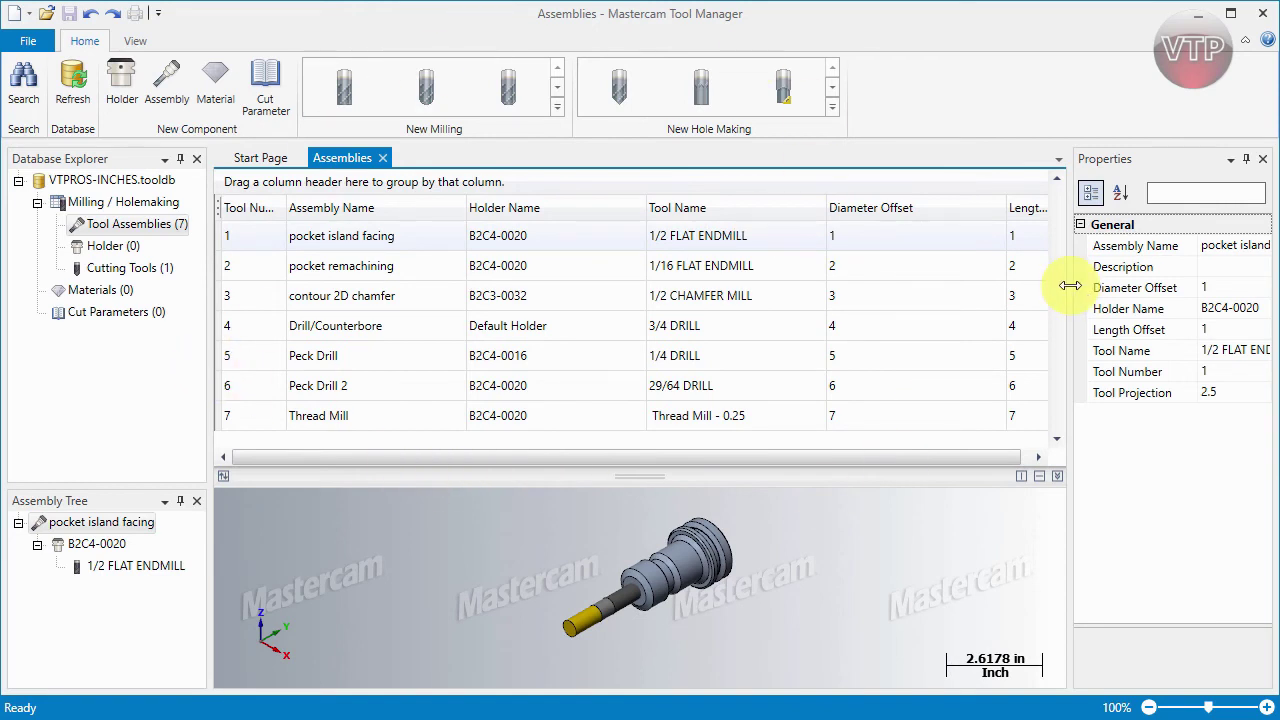
{"action": "mouse_move", "coordinate": [1070, 286]}
{"action": "left_mouse_down"}
{"action": "mouse_move", "coordinate": [1022, 298]}
{"action": "mouse_move", "coordinate": [1087, 290]}
{"action": "left_mouse_up"}
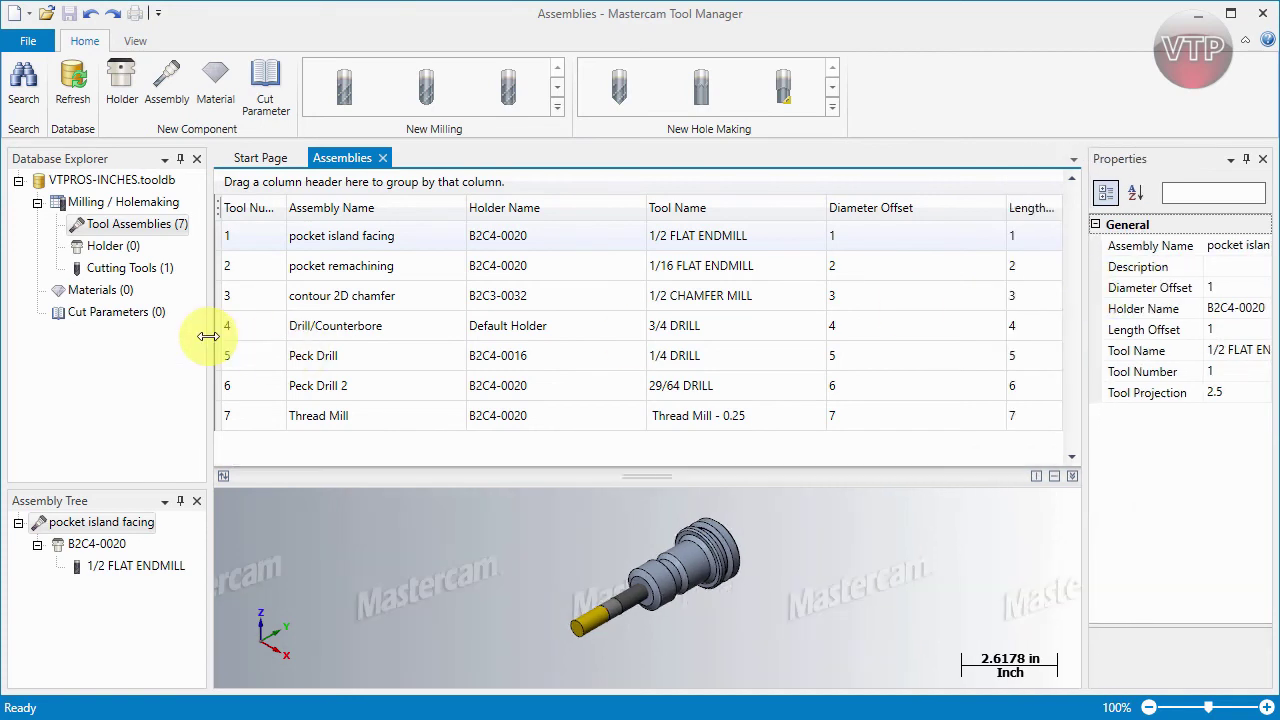
{"action": "mouse_move", "coordinate": [208, 336]}
{"action": "left_mouse_down"}
{"action": "mouse_move", "coordinate": [286, 334]}
{"action": "mouse_move", "coordinate": [198, 340]}
{"action": "left_mouse_up"}
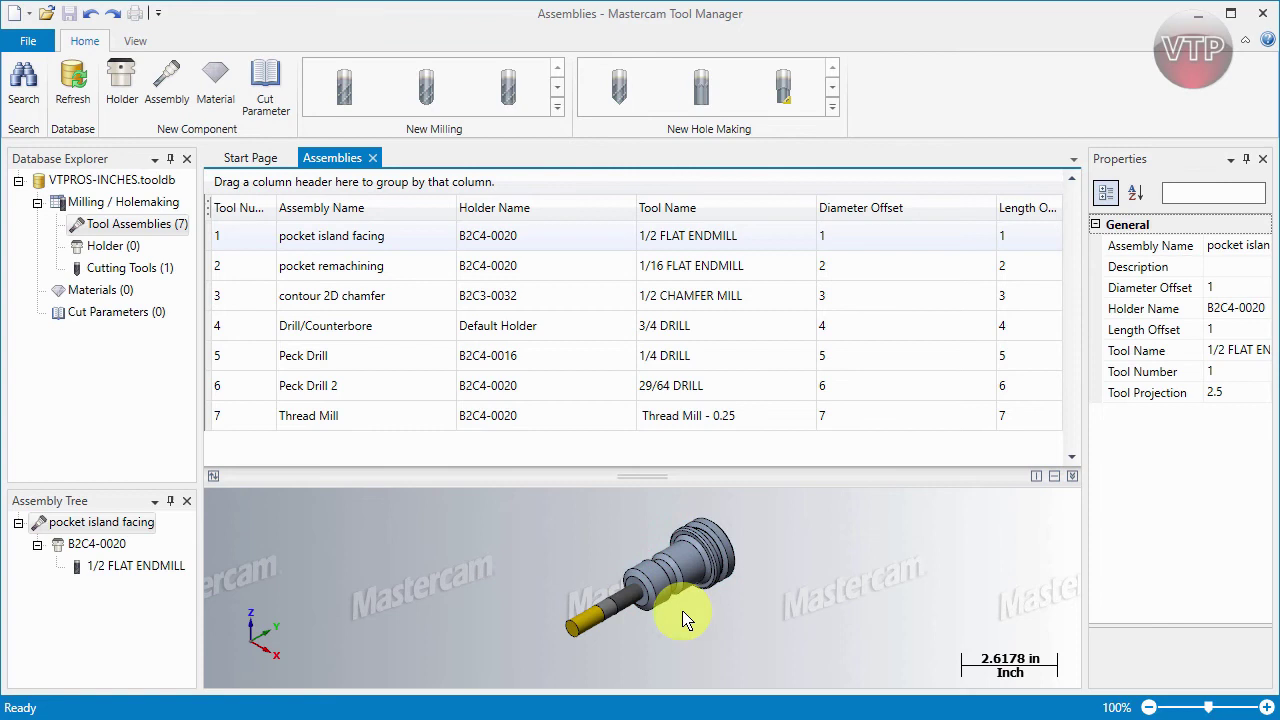
Step: Orbit the pocket island facing assembly tip-down and enlarge the 3-D preview pane
{"action": "middle_click_drag", "start_coordinate": [677, 629], "coordinate": [722, 588]}
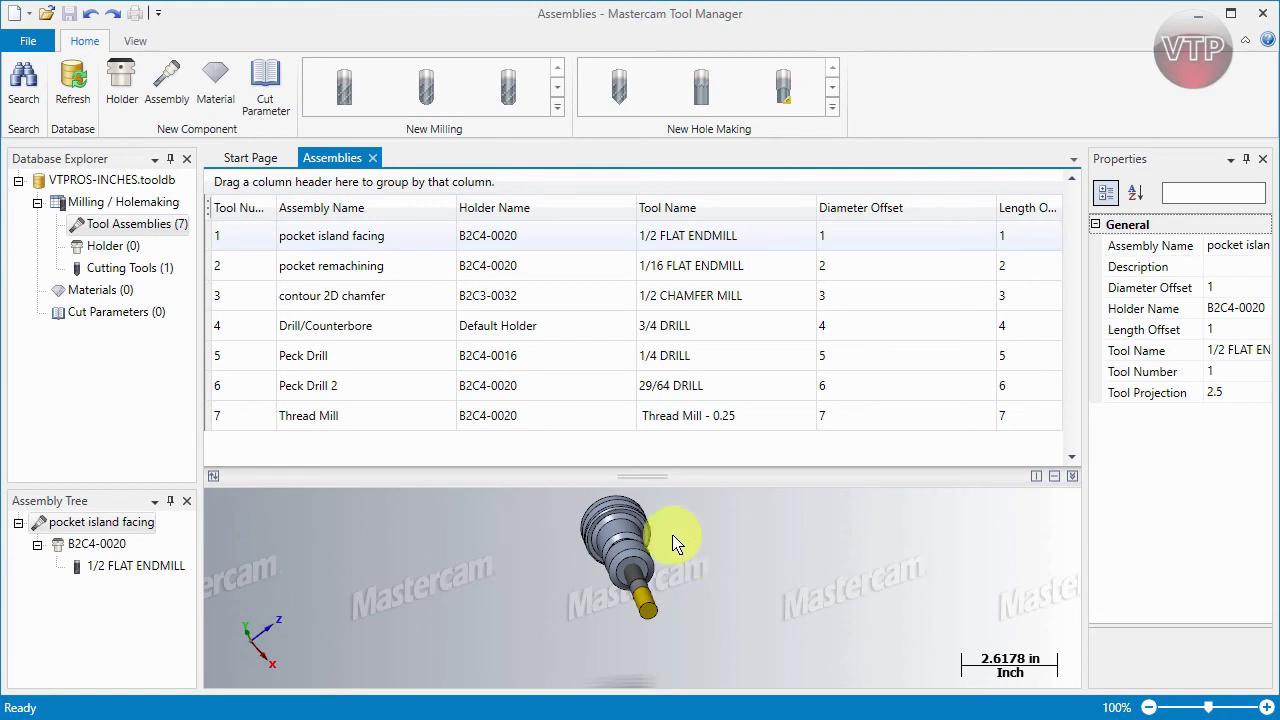
{"action": "middle_click_drag", "start_coordinate": [673, 541], "coordinate": [697, 603]}
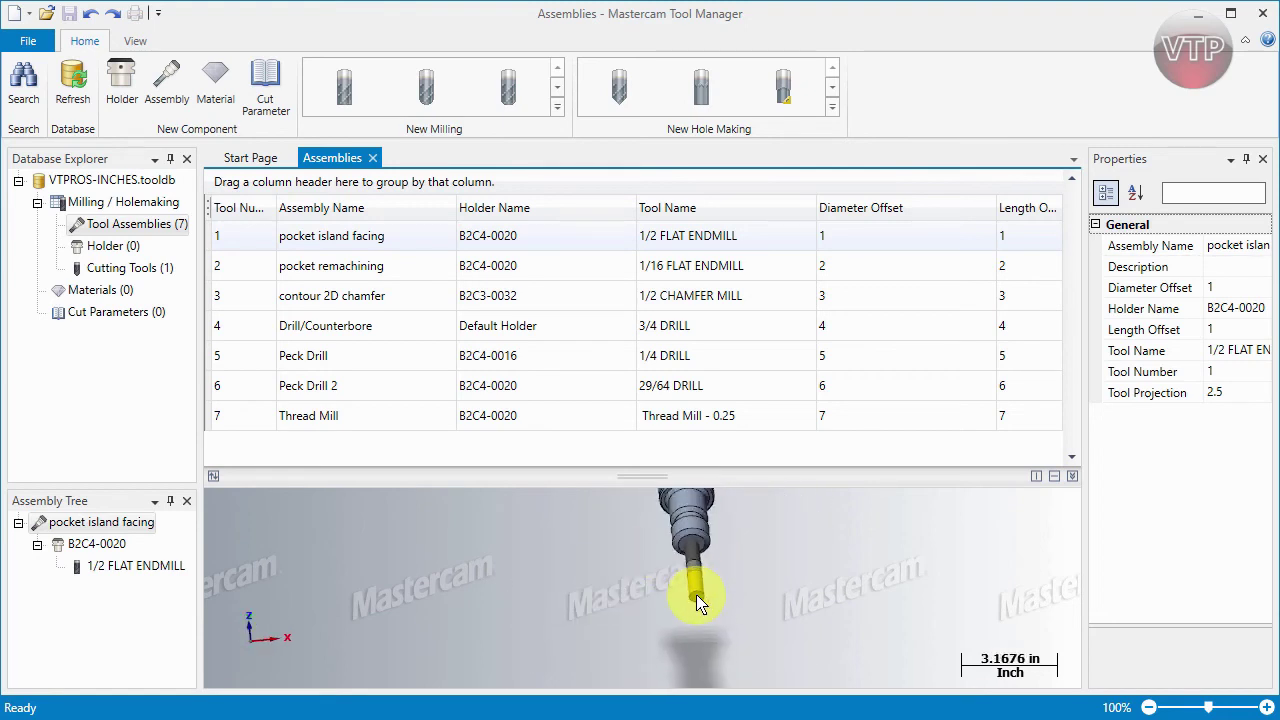
{"action": "scroll", "coordinate": [709, 586], "scroll_direction": "up", "scroll_amount": 4}
{"action": "left_click_drag", "start_coordinate": [723, 470], "coordinate": [714, 320]}
Step: Tilt the preview and select holder B2C4-0020 to show its 30 BT connection properties
{"action": "scroll", "coordinate": [771, 457], "scroll_direction": "down", "scroll_amount": 3}
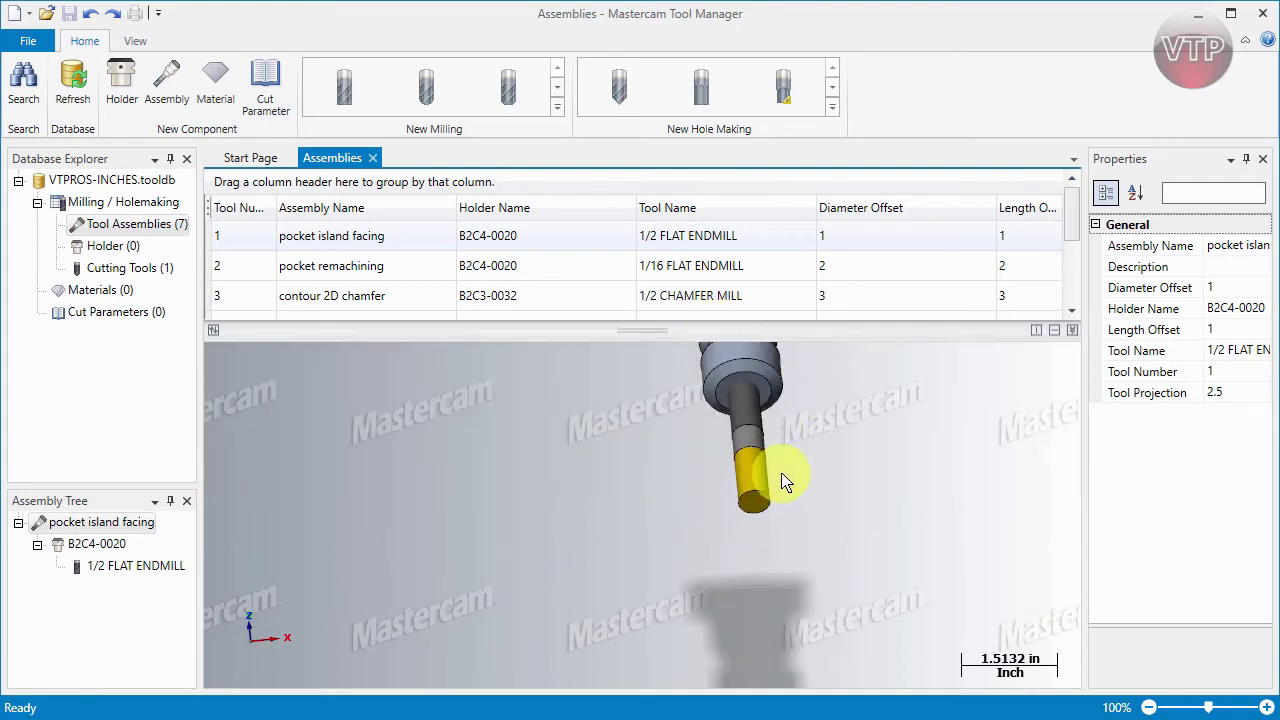
{"action": "scroll", "coordinate": [788, 450], "scroll_direction": "down", "scroll_amount": 3}
{"action": "scroll", "coordinate": [805, 380], "scroll_direction": "up", "scroll_amount": 4}
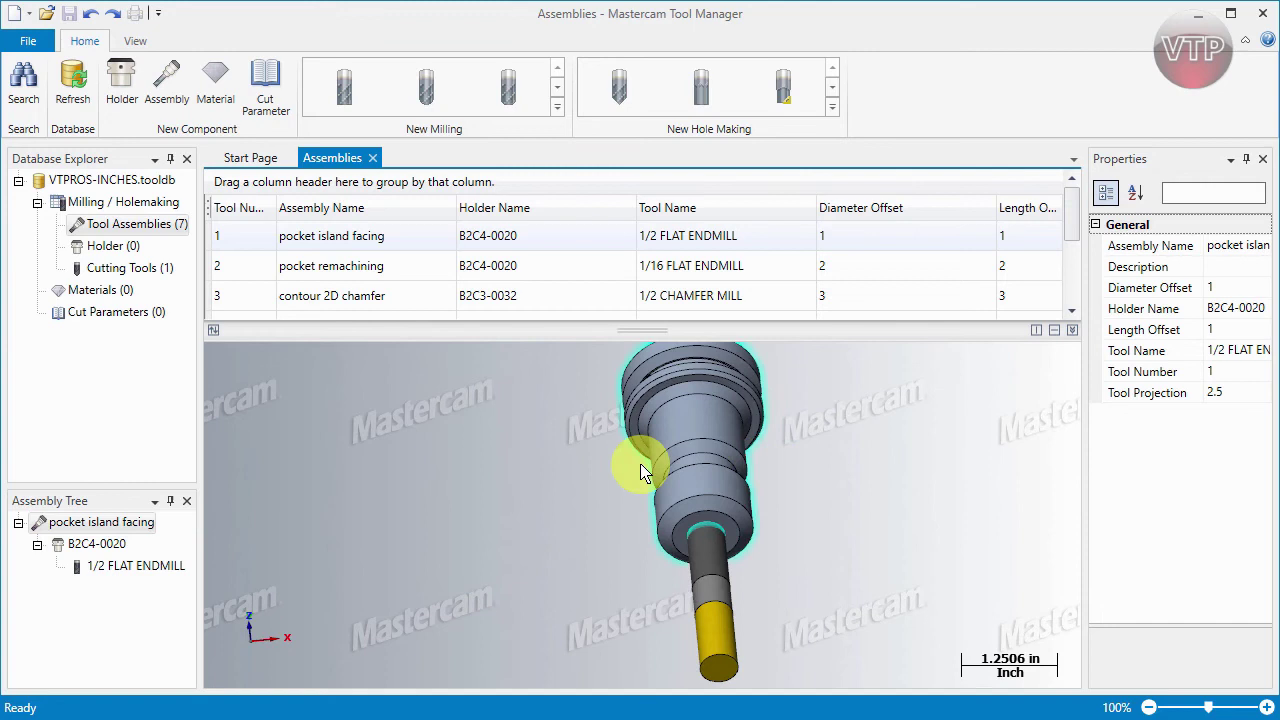
{"action": "middle_click_drag", "start_coordinate": [791, 531], "coordinate": [750, 519]}
{"action": "left_click", "coordinate": [749, 517]}
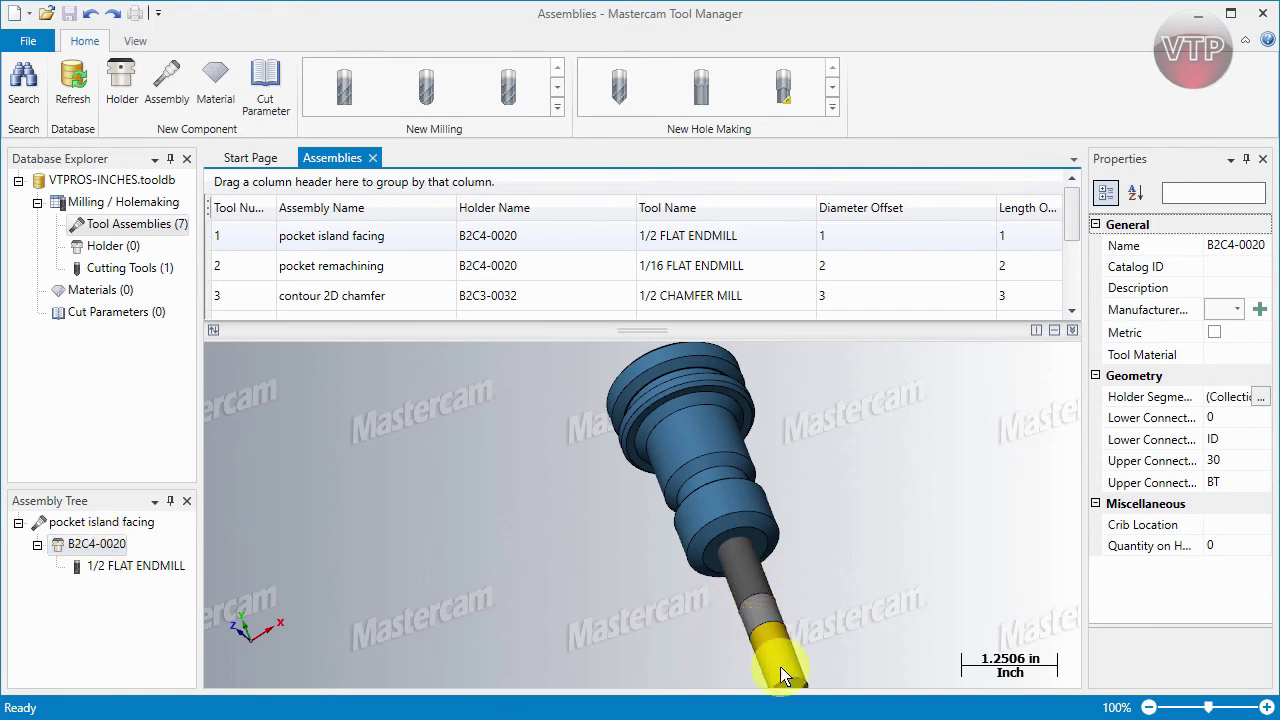
{"action": "middle_click_drag", "start_coordinate": [768, 597], "coordinate": [834, 594]}
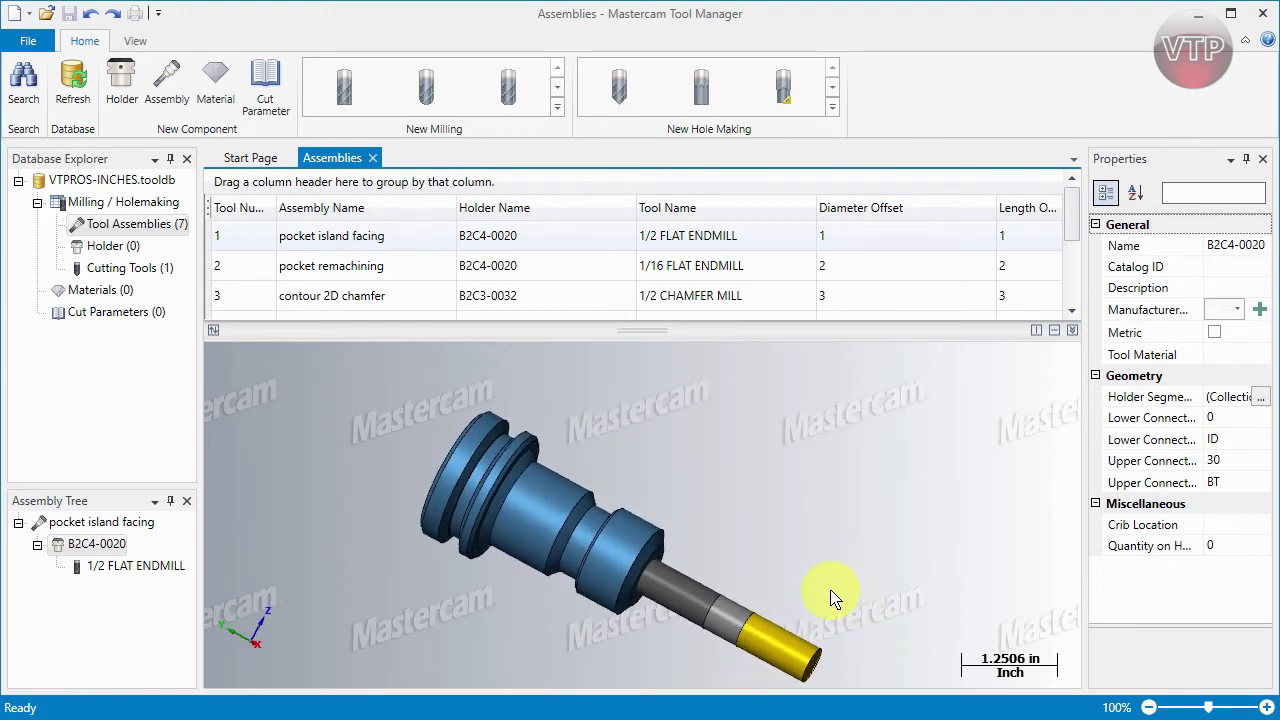
Step: Review the 3/16 inch engraving tool, then add a blank tool assembly numbered 8
{"action": "left_click", "coordinate": [122, 270]}
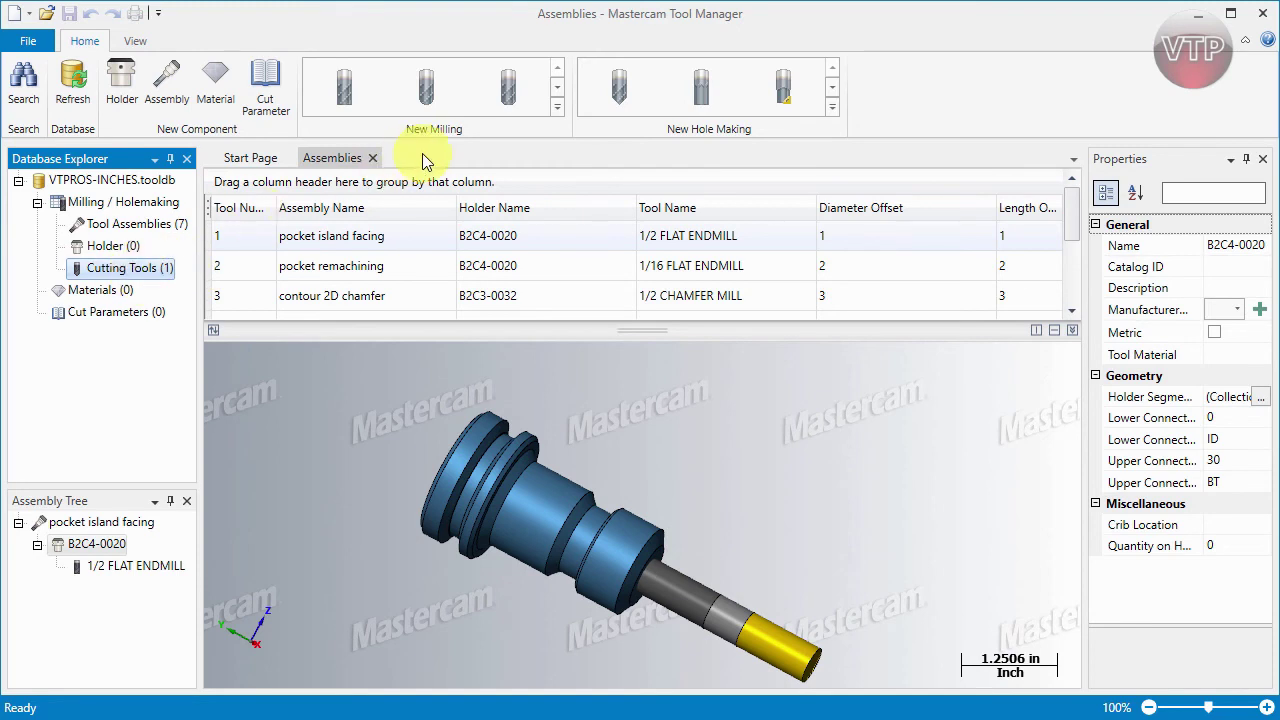
{"action": "double_click", "coordinate": [118, 272]}
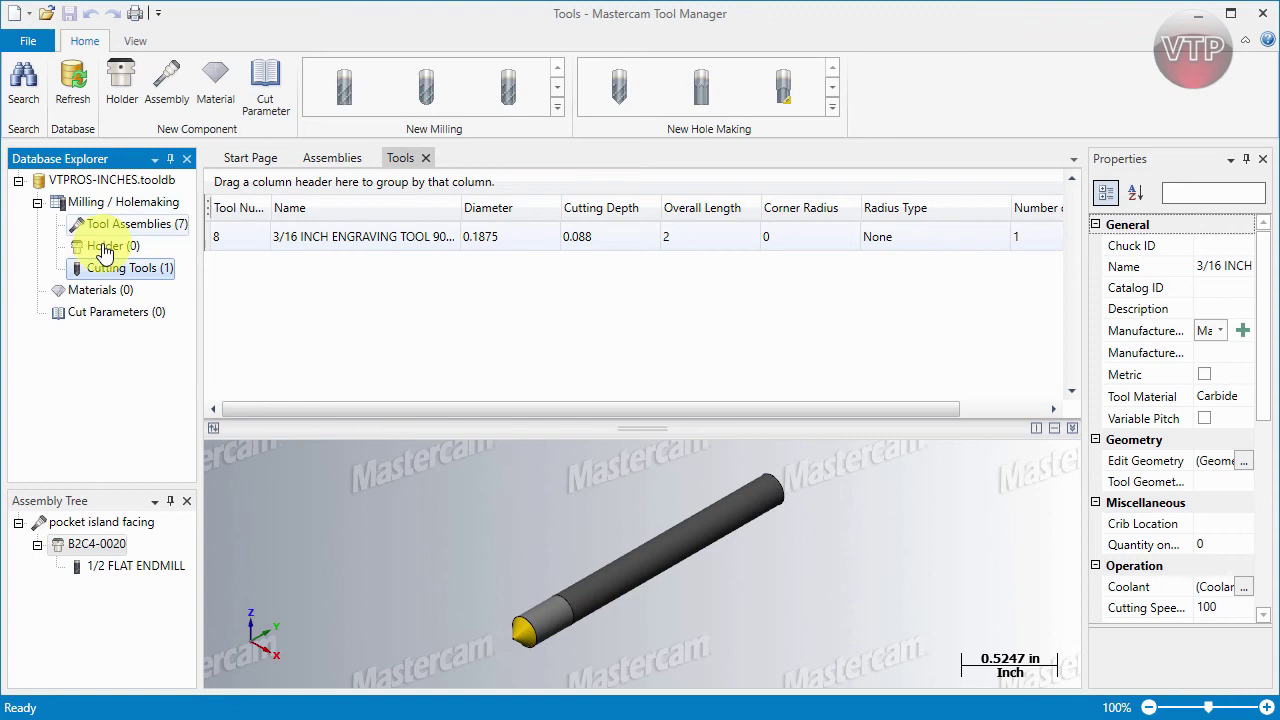
{"action": "left_click", "coordinate": [132, 228]}
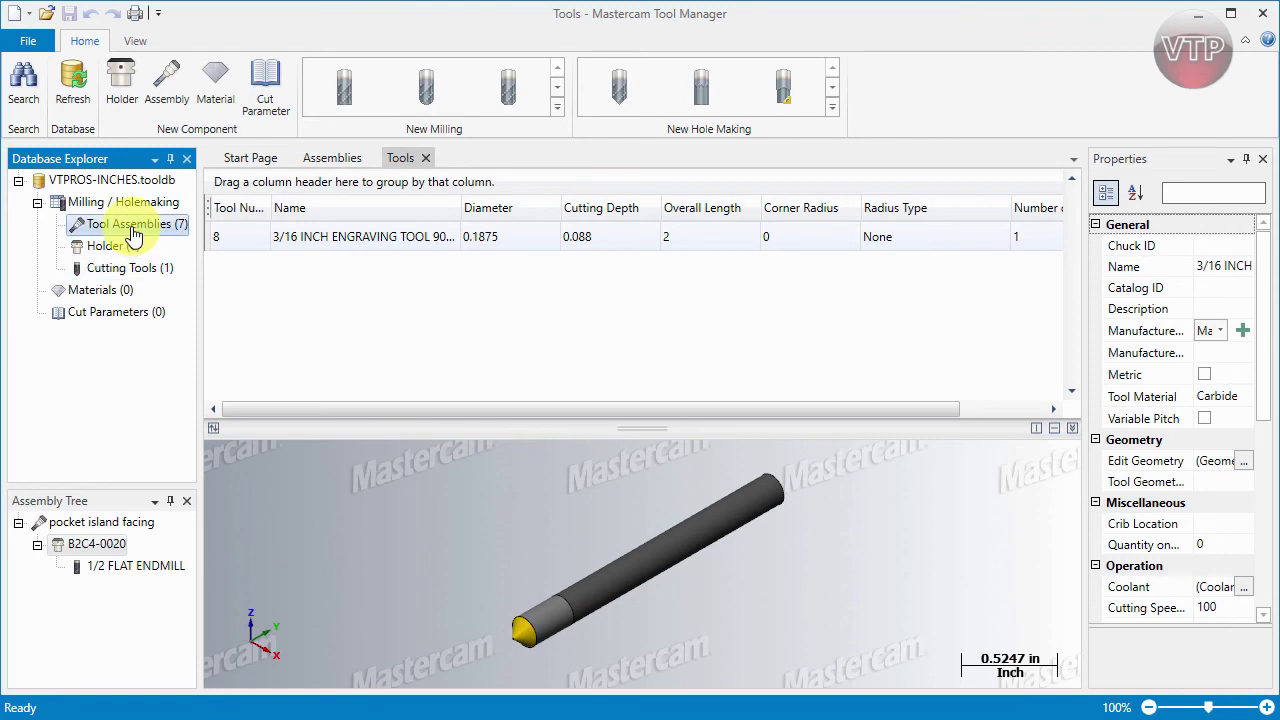
{"action": "left_click", "coordinate": [167, 89]}
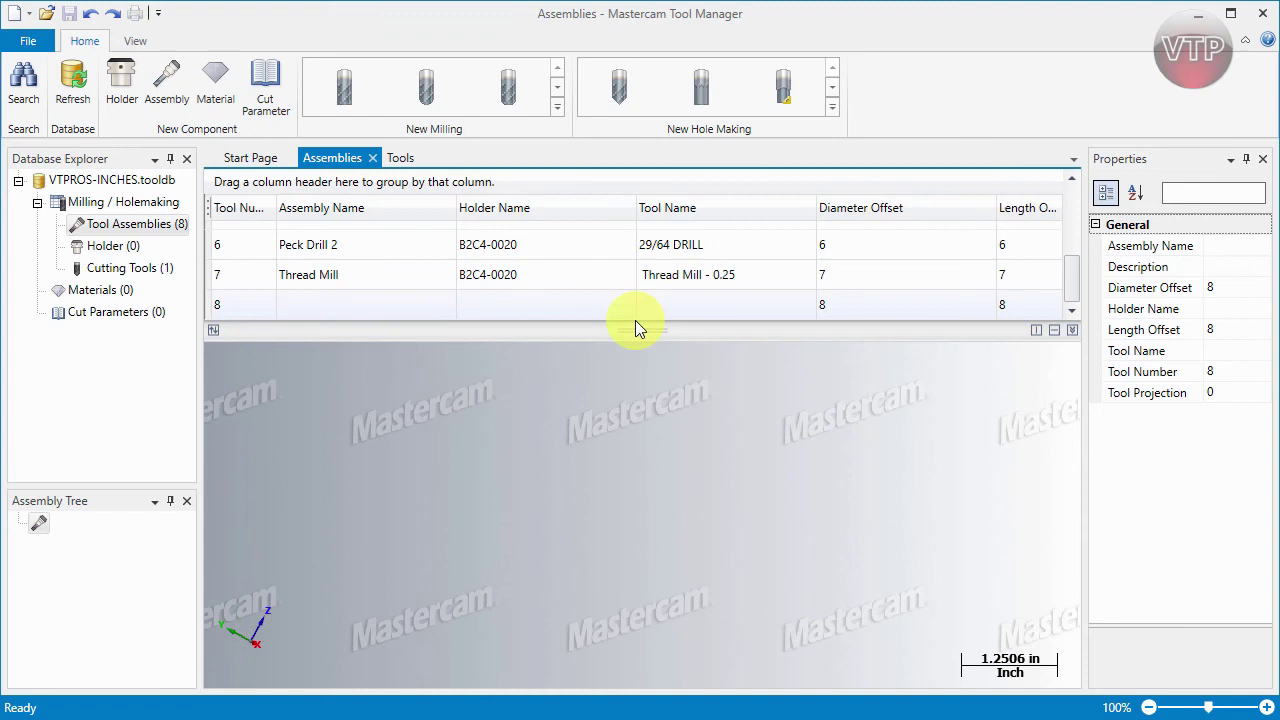
Step: Widen the Properties panel and enlarge the assemblies grid to show more rows
{"action": "left_click_drag", "start_coordinate": [1084, 300], "coordinate": [975, 298]}
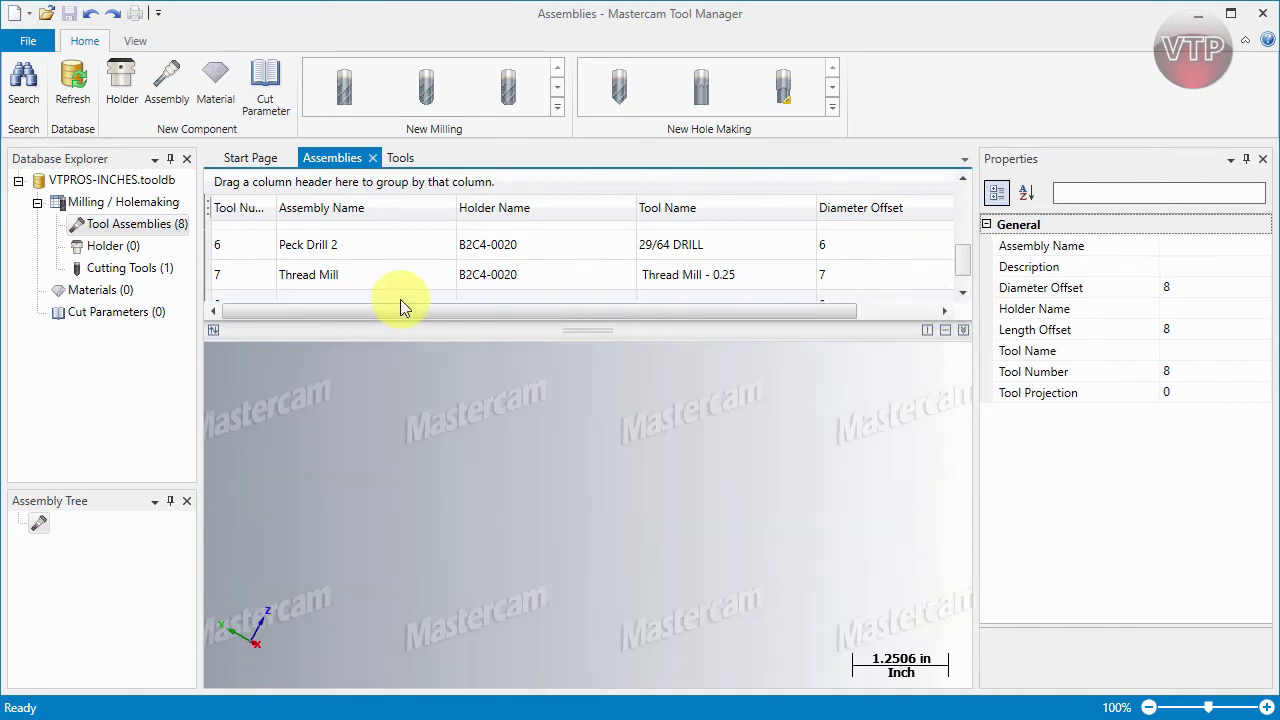
{"action": "left_click_drag", "start_coordinate": [311, 321], "coordinate": [309, 401]}
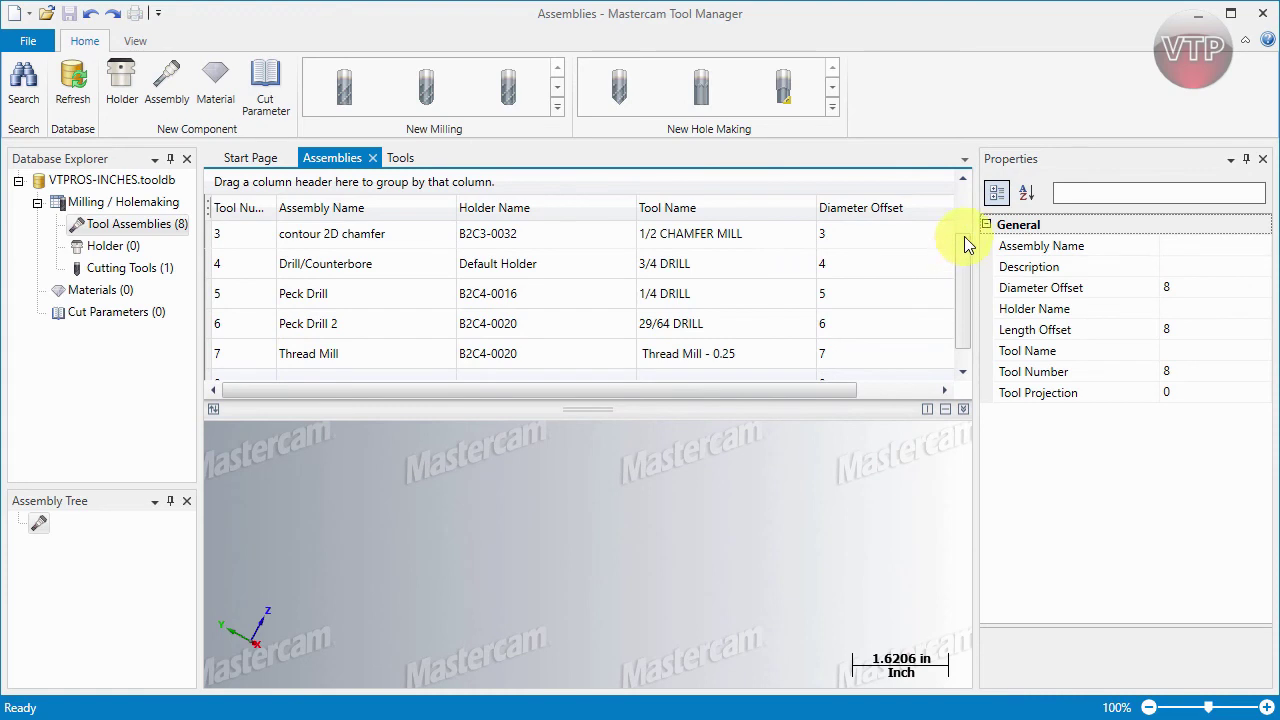
{"action": "scroll", "coordinate": [964, 236], "scroll_direction": "up", "scroll_amount": 2}
Step: Check pocket island facing's properties (holder B2C4-0020, 1/2 FLAT ENDMILL, projection 2.5) and scan remaining columns
{"action": "left_click", "coordinate": [341, 240]}
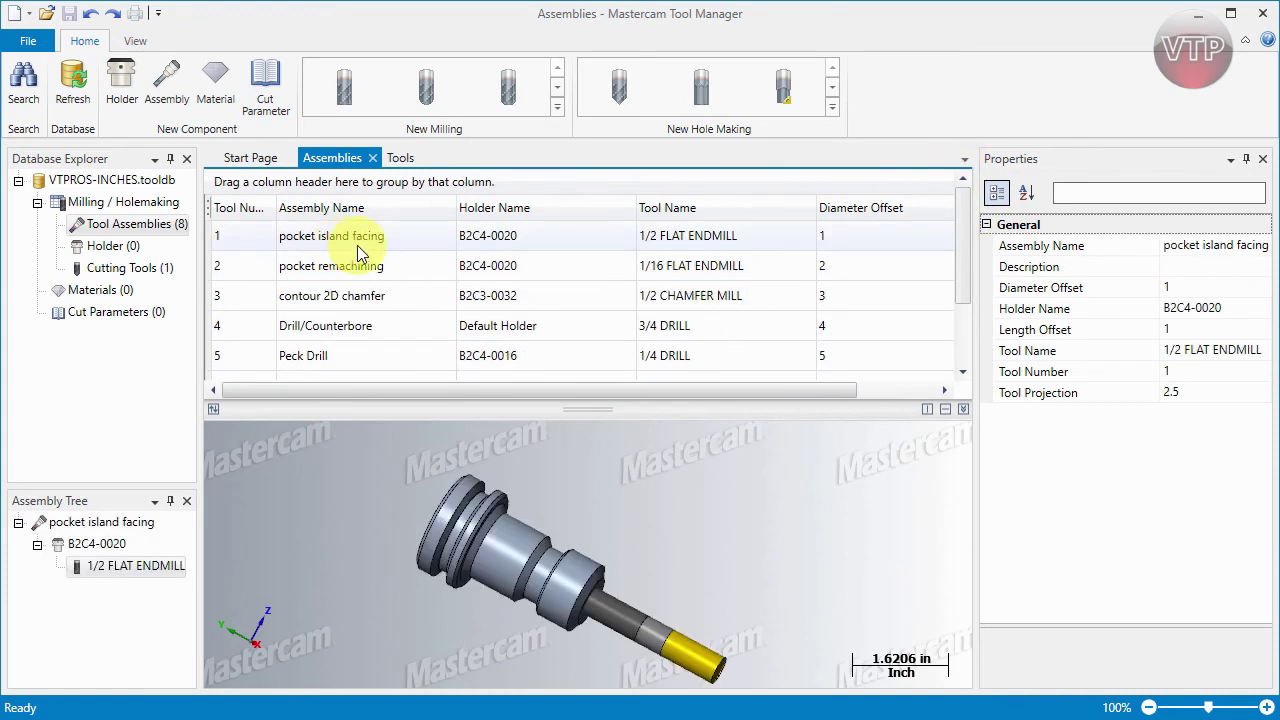
{"action": "left_click", "coordinate": [1211, 249]}
{"action": "left_click", "coordinate": [1200, 268]}
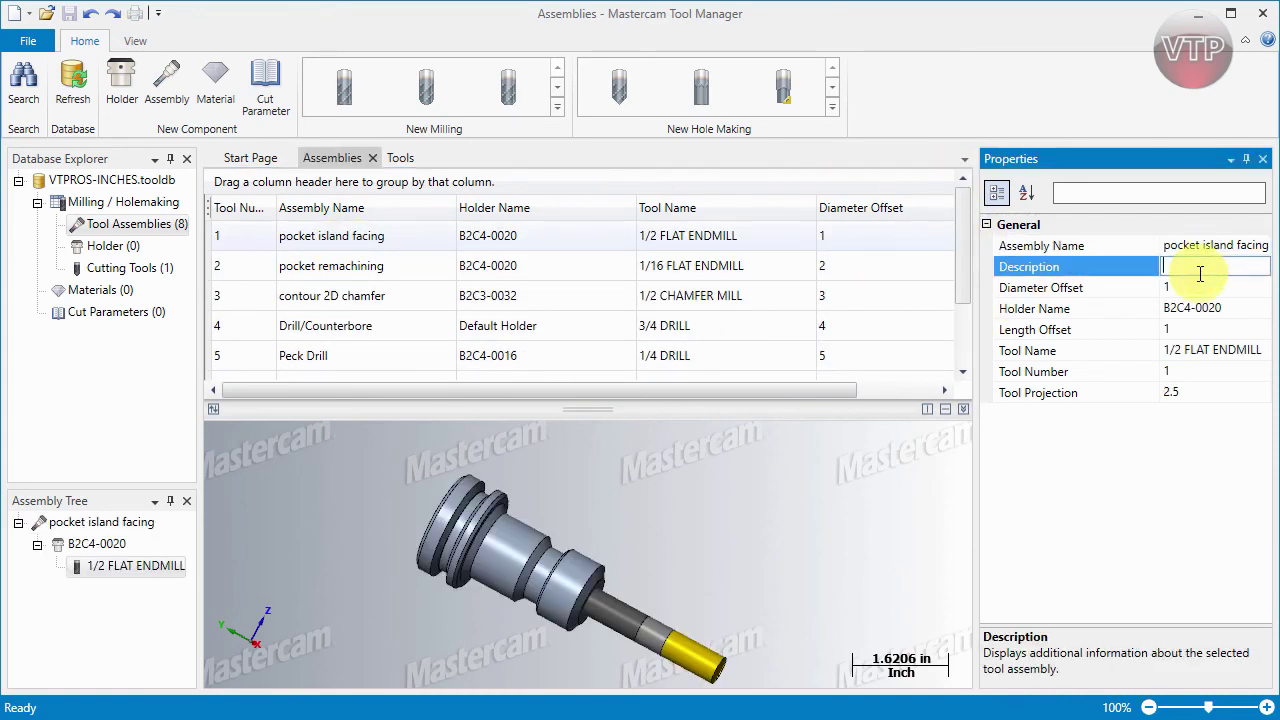
{"action": "left_click", "coordinate": [1196, 287]}
{"action": "left_click", "coordinate": [1199, 308]}
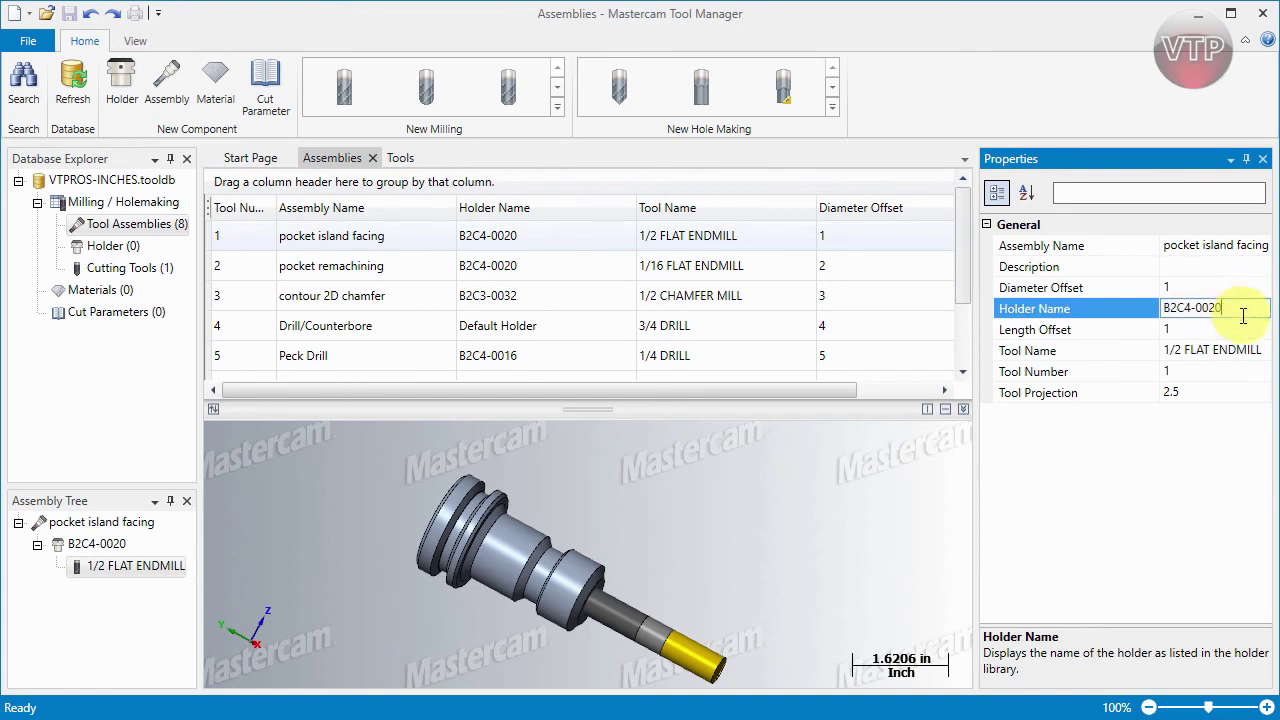
{"action": "left_click", "coordinate": [1240, 329]}
{"action": "left_click", "coordinate": [1220, 352]}
{"action": "left_click", "coordinate": [1220, 352]}
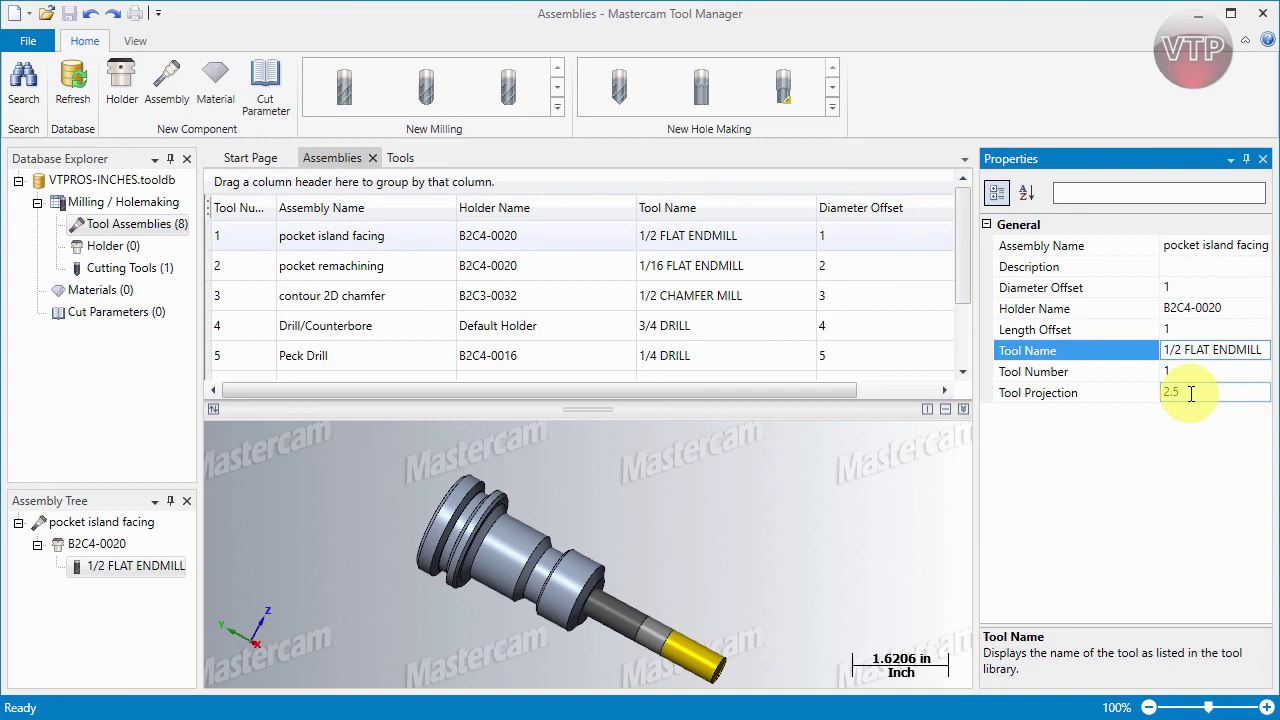
{"action": "left_click_drag", "start_coordinate": [744, 383], "coordinate": [898, 392]}
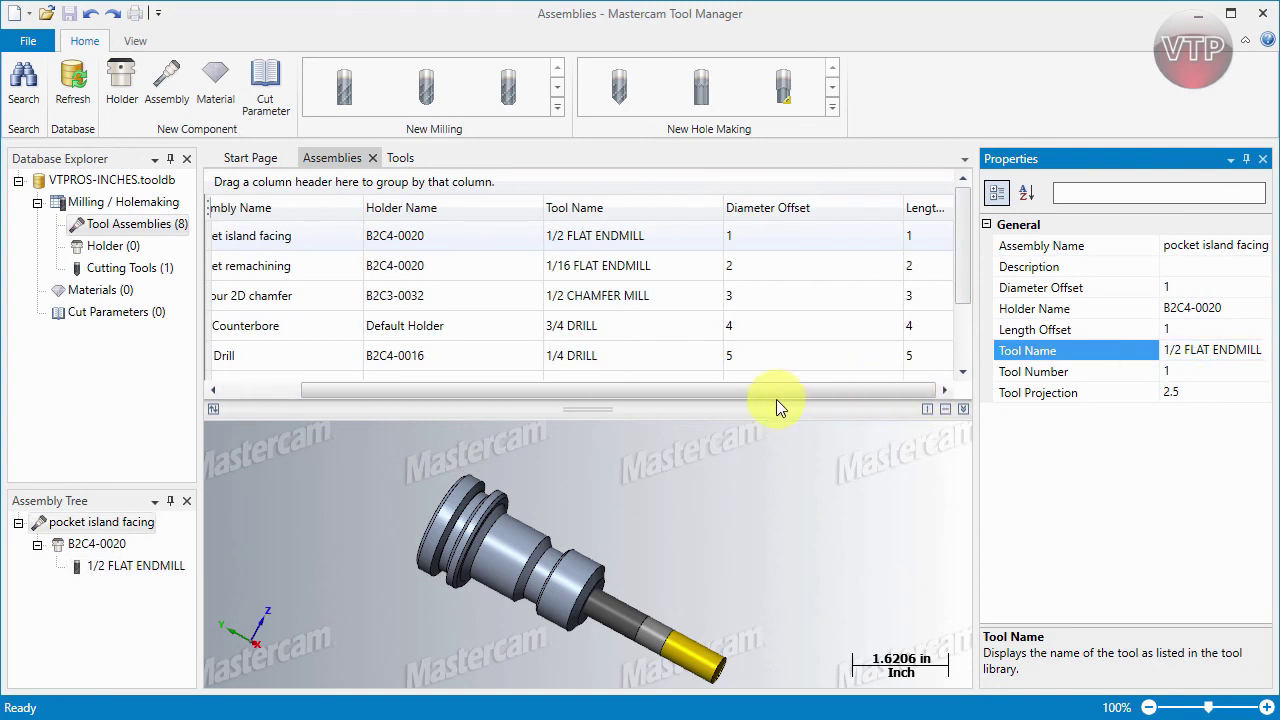
{"action": "left_click_drag", "start_coordinate": [777, 395], "coordinate": [514, 395]}
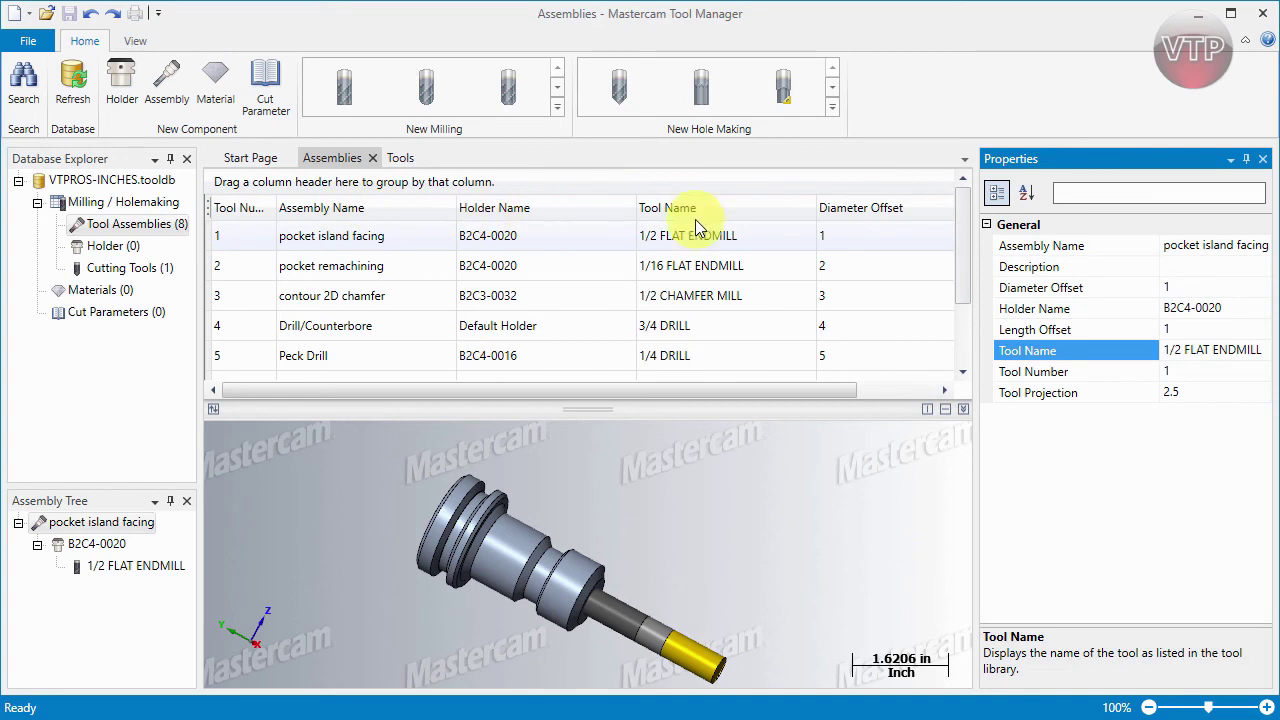
Step: Try sorting the assemblies by tool number and holder name, ascending and descending
{"action": "left_click", "coordinate": [249, 210]}
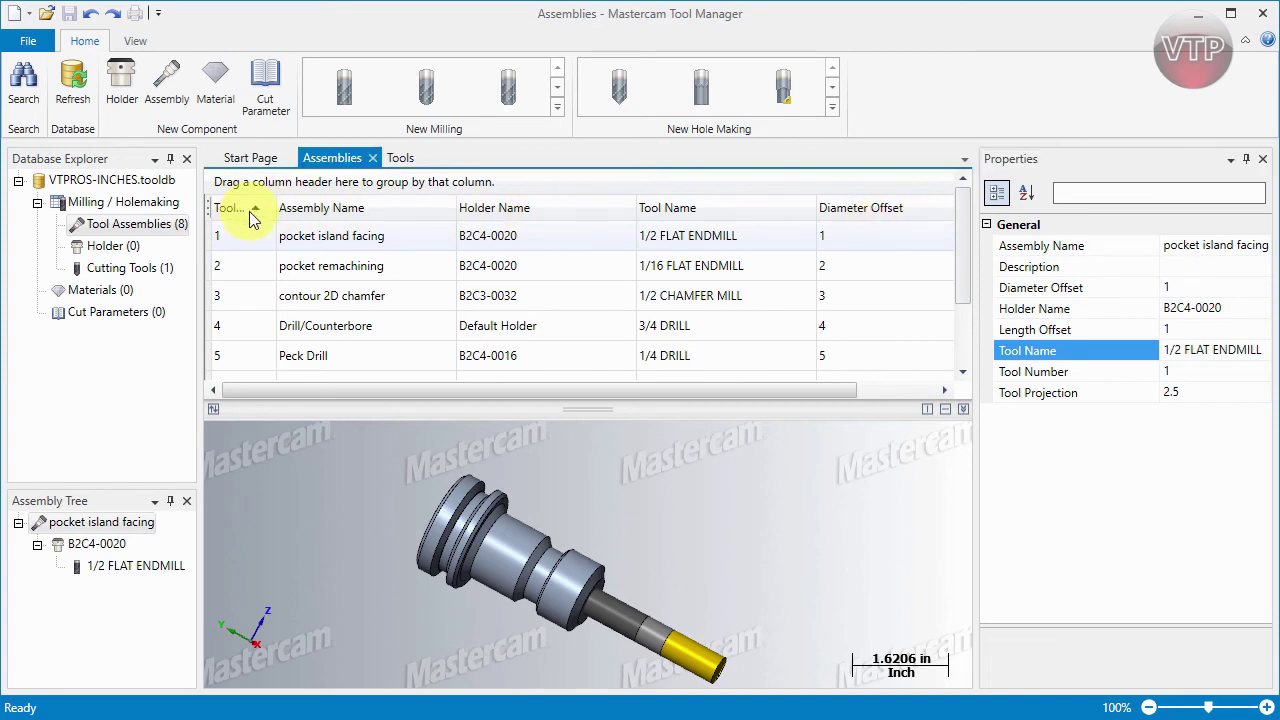
{"action": "left_click", "coordinate": [252, 210]}
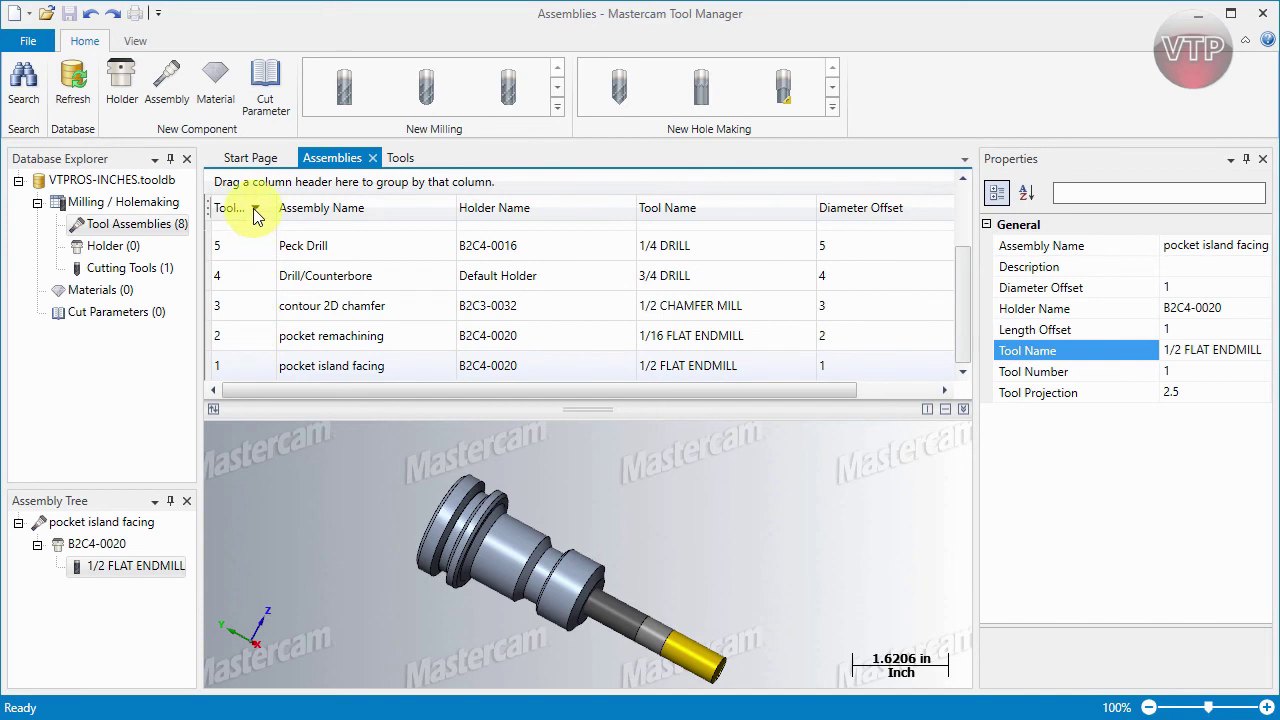
{"action": "left_click", "coordinate": [253, 210]}
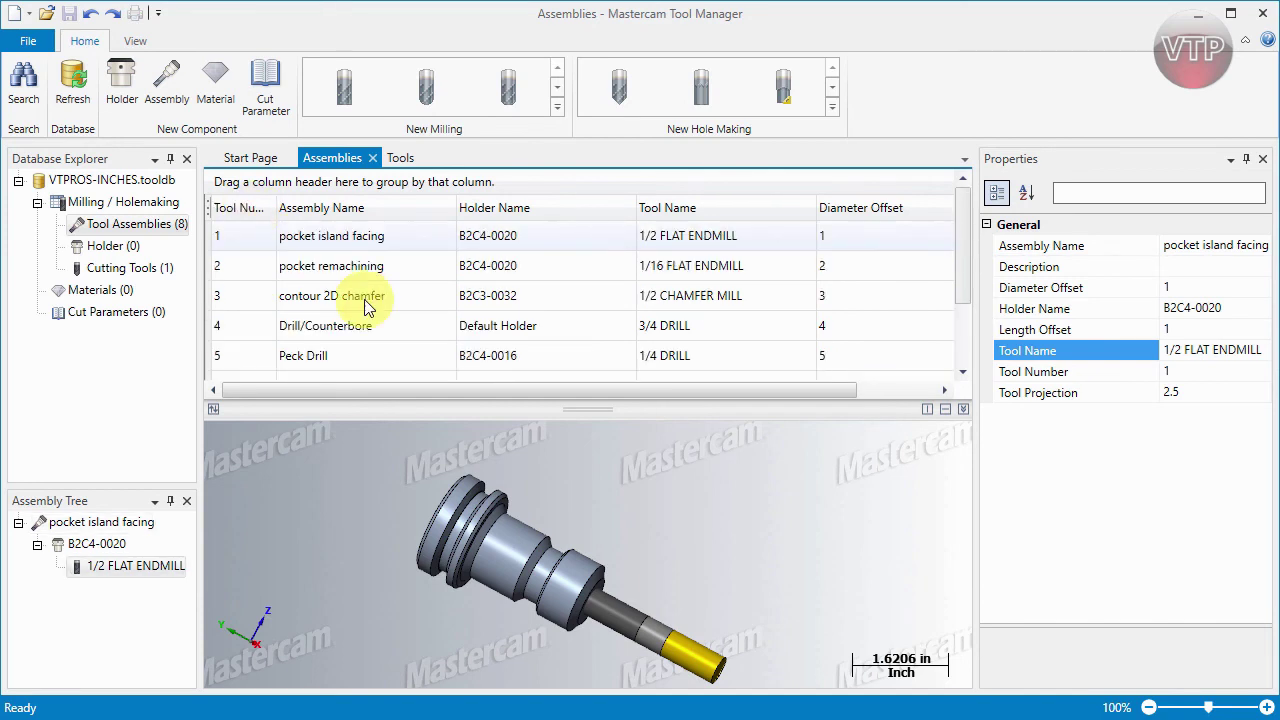
{"action": "left_click", "coordinate": [520, 210]}
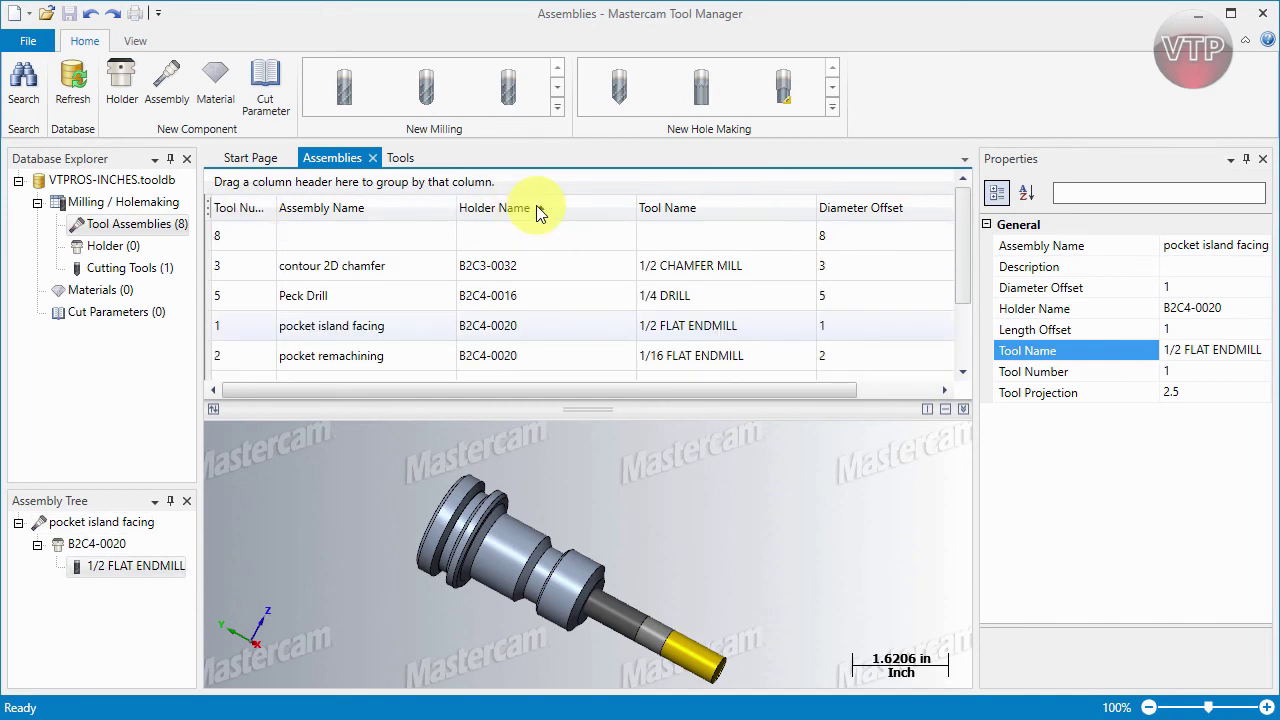
{"action": "left_click", "coordinate": [587, 208]}
Step: Delete the empty assembly 8 and re-sort the list by ascending tool number
{"action": "scroll", "coordinate": [966, 277], "scroll_direction": "down", "scroll_amount": 1}
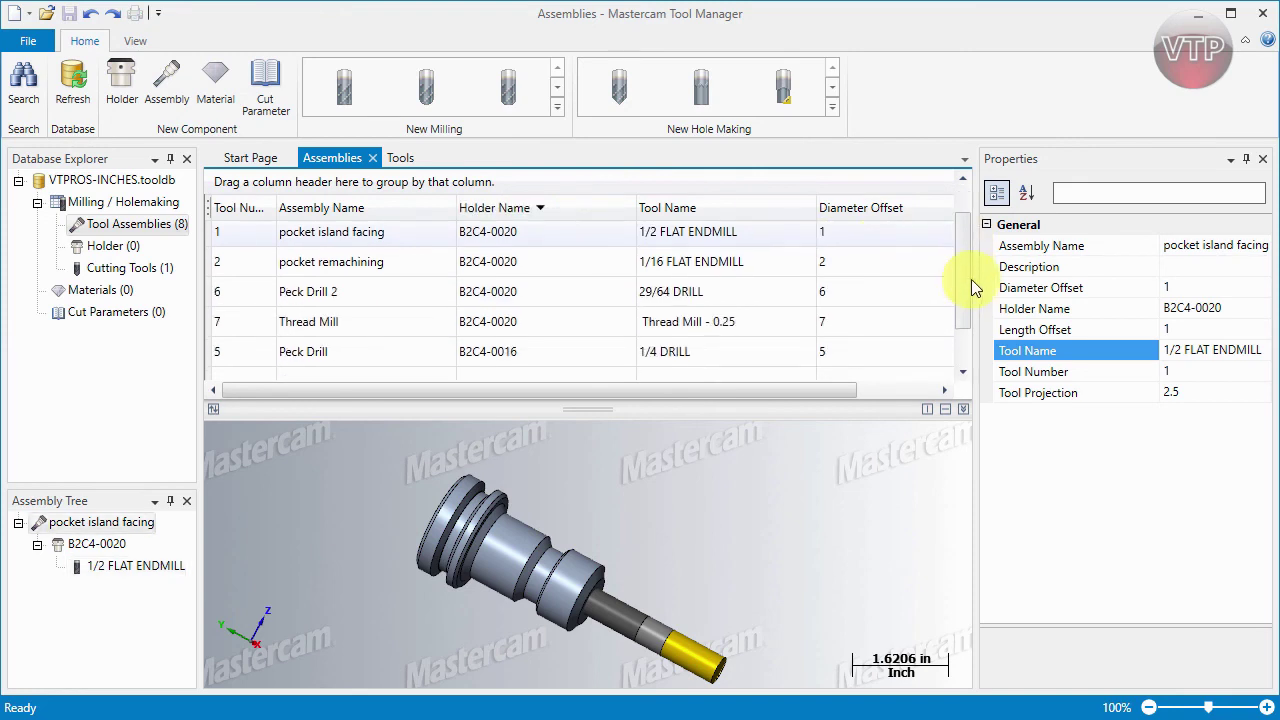
{"action": "scroll", "coordinate": [960, 285], "scroll_direction": "down", "scroll_amount": 2}
{"action": "left_click", "coordinate": [240, 366]}
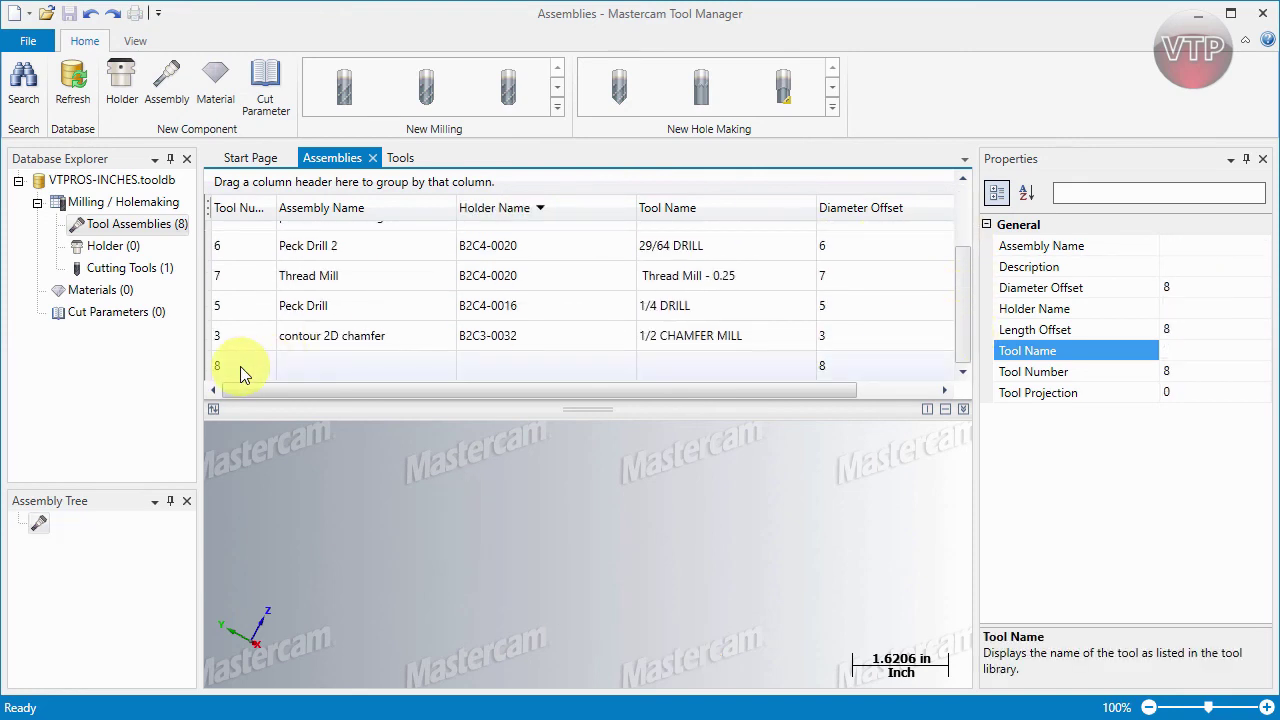
{"action": "right_click", "coordinate": [240, 366]}
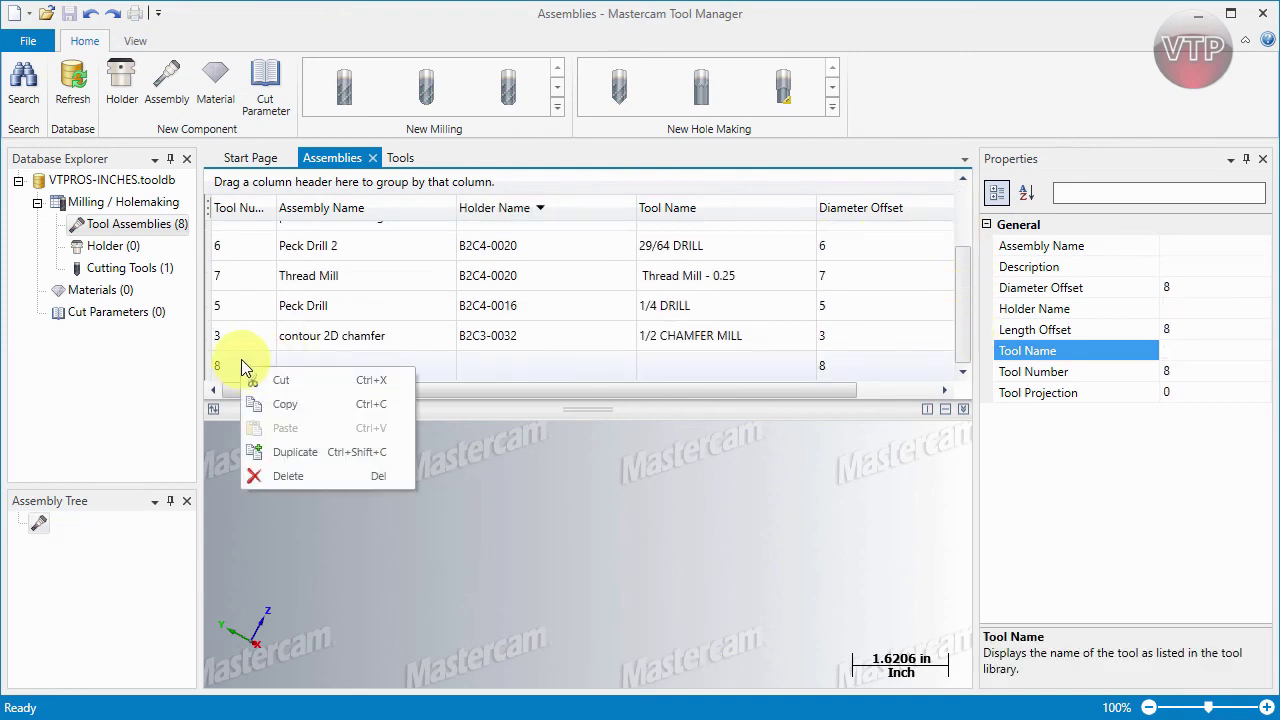
{"action": "left_click", "coordinate": [308, 476]}
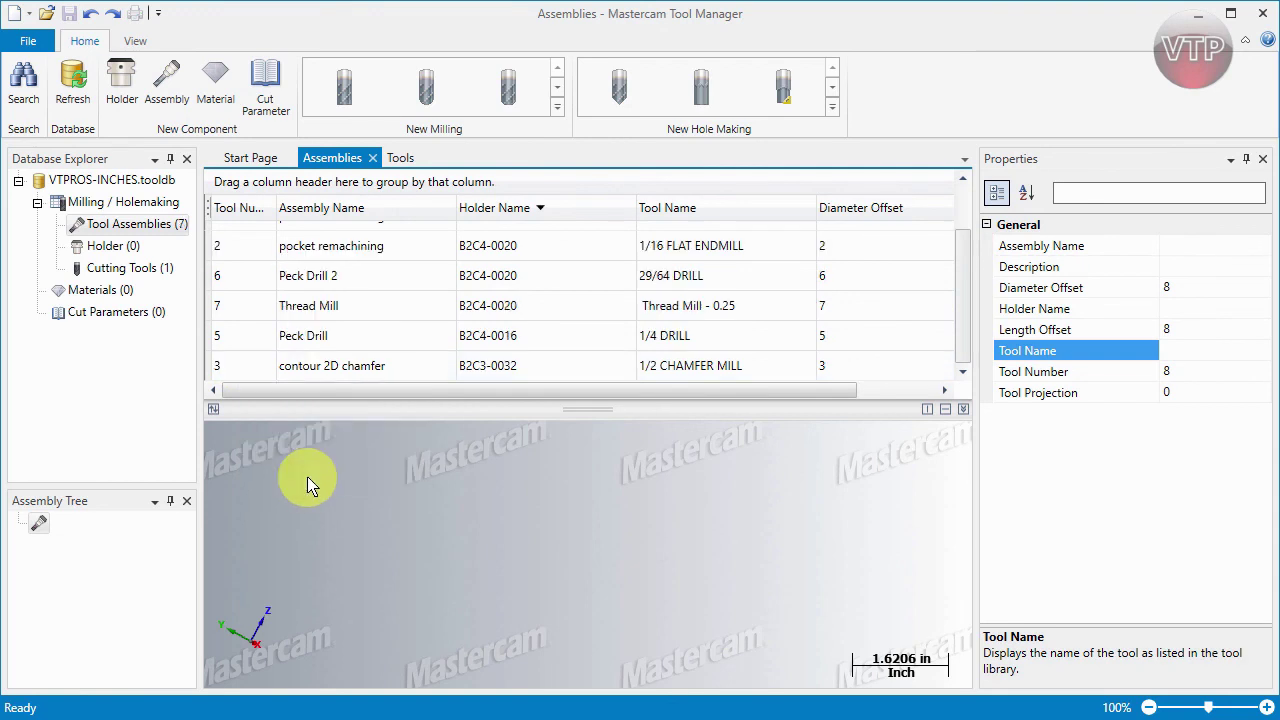
{"action": "left_click", "coordinate": [234, 208]}
{"action": "scroll", "coordinate": [301, 283], "scroll_direction": "up", "scroll_amount": 1}
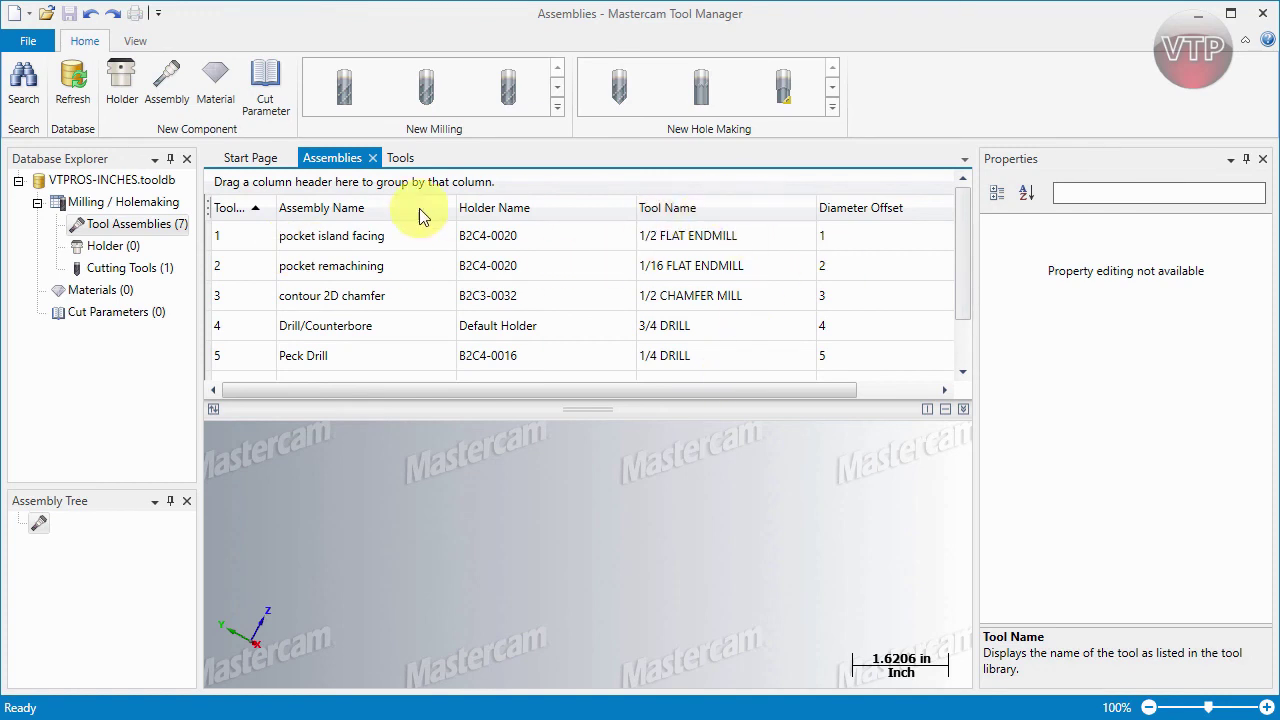
Step: Hide the Diameter Offset column from the assemblies grid
{"action": "left_click_drag", "start_coordinate": [646, 391], "coordinate": [785, 397]}
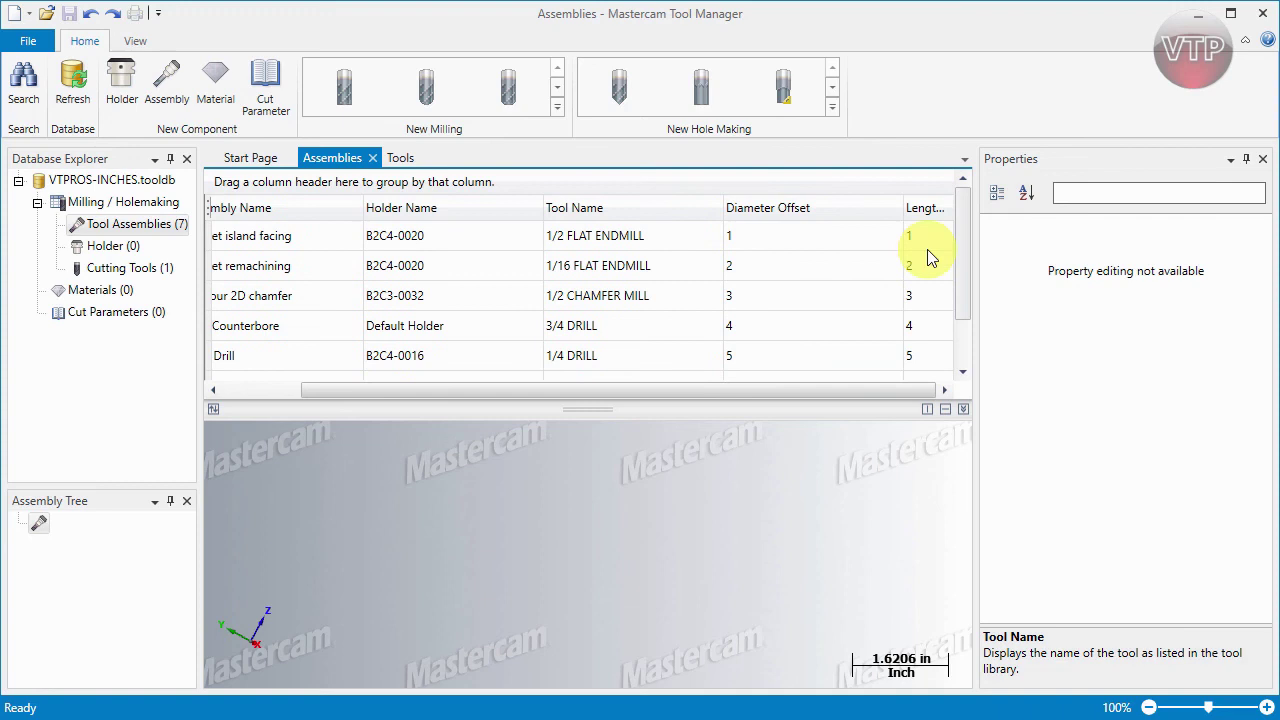
{"action": "mouse_move", "coordinate": [904, 208]}
{"action": "left_mouse_down"}
{"action": "mouse_move", "coordinate": [880, 209]}
{"action": "mouse_move", "coordinate": [920, 207]}
{"action": "left_mouse_up"}
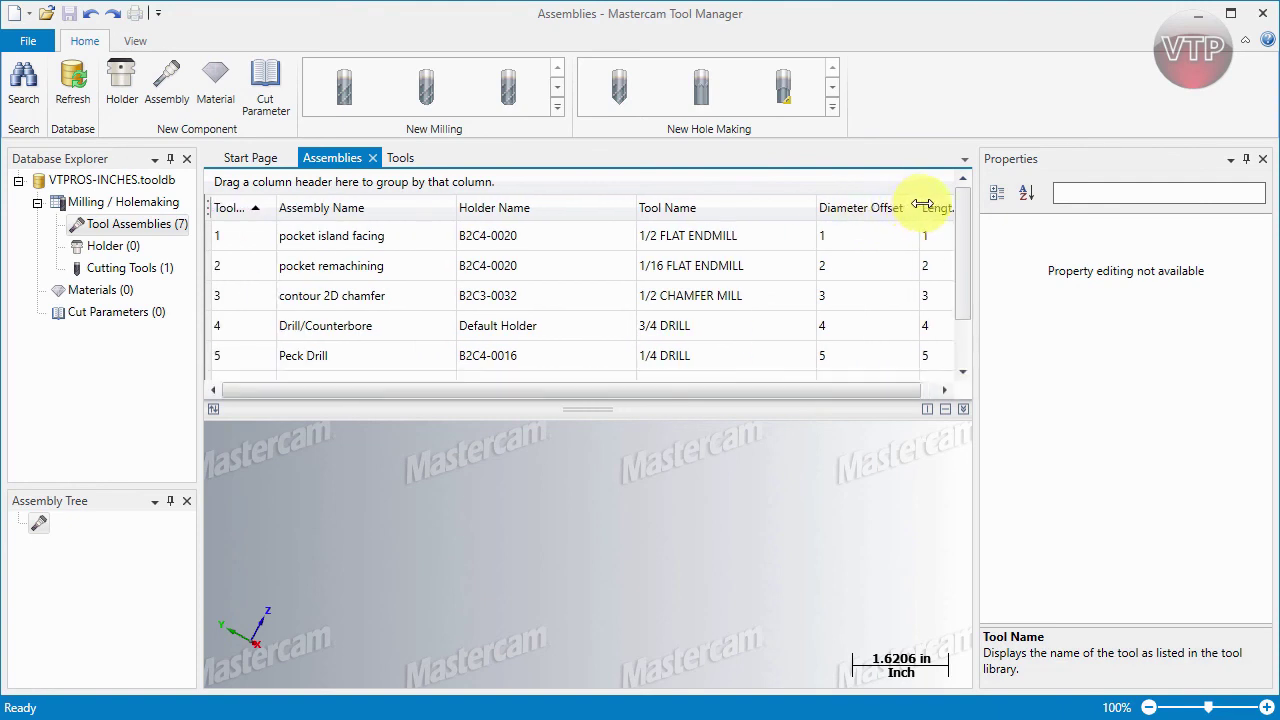
{"action": "right_click", "coordinate": [840, 210]}
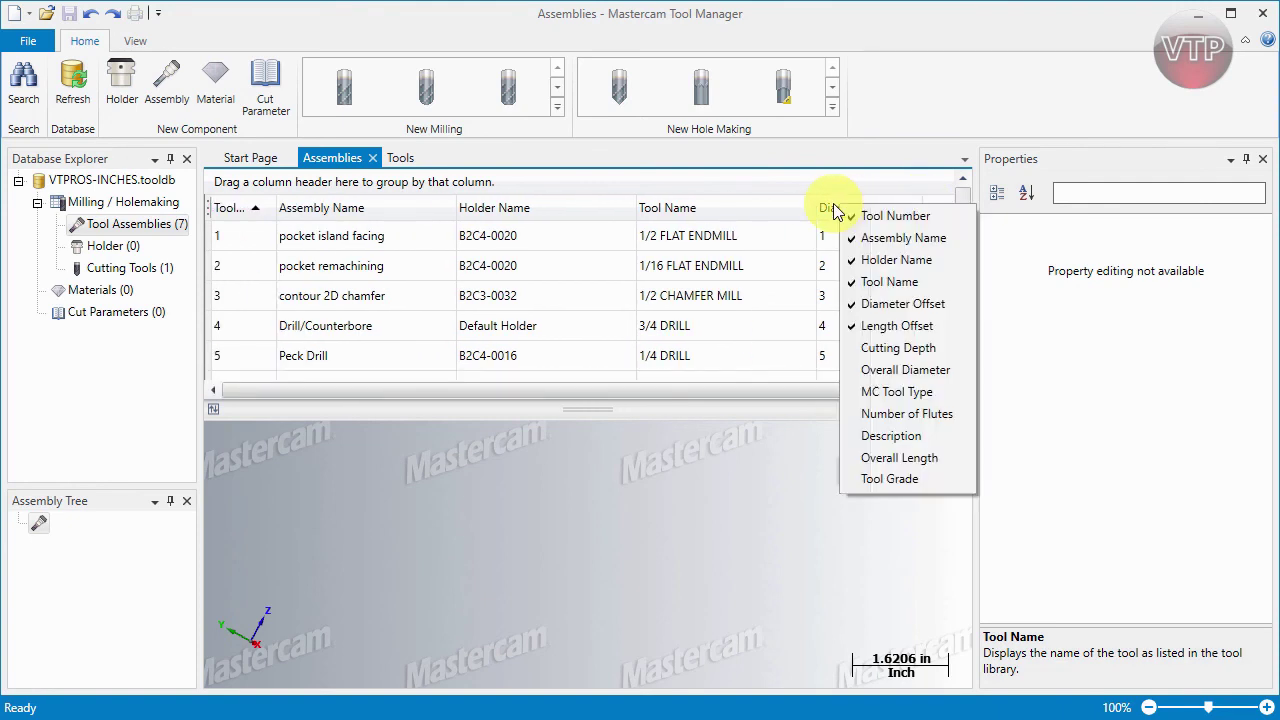
{"action": "left_click", "coordinate": [903, 304]}
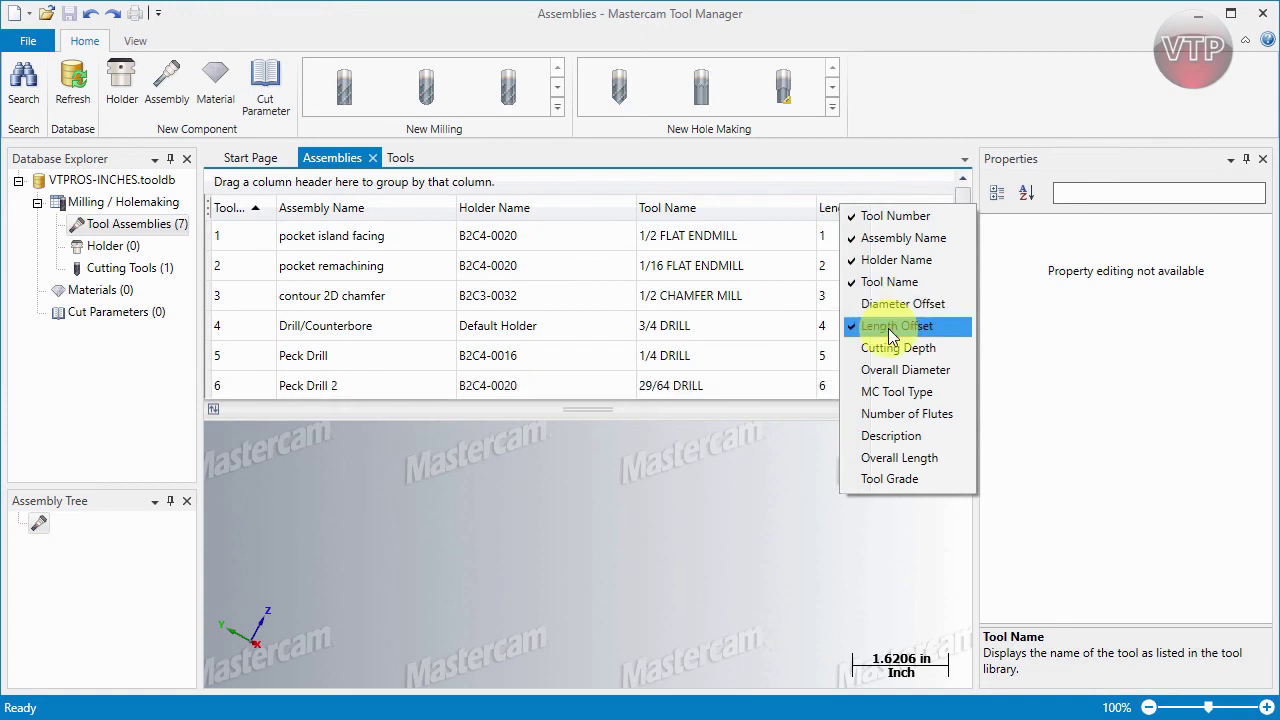
{"action": "left_click", "coordinate": [744, 175]}
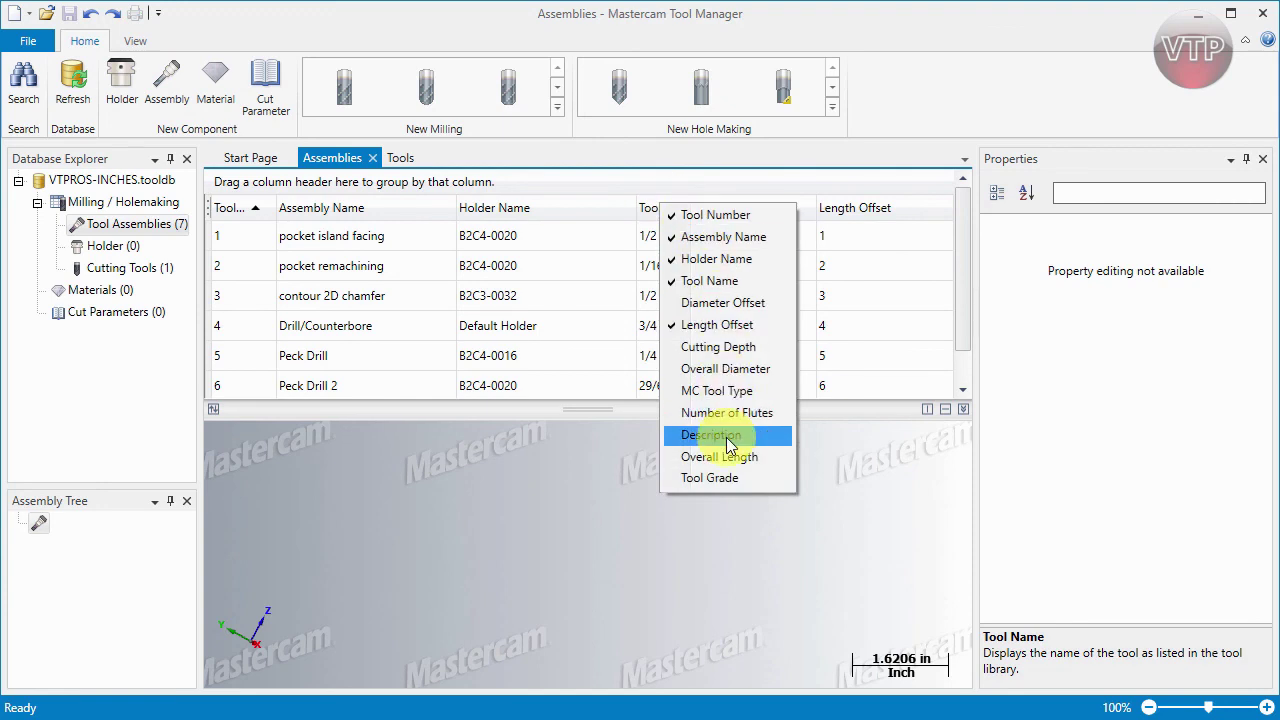
Step: Briefly add the Description column, narrow Length Offset, then remove Description again
{"action": "left_click", "coordinate": [729, 444]}
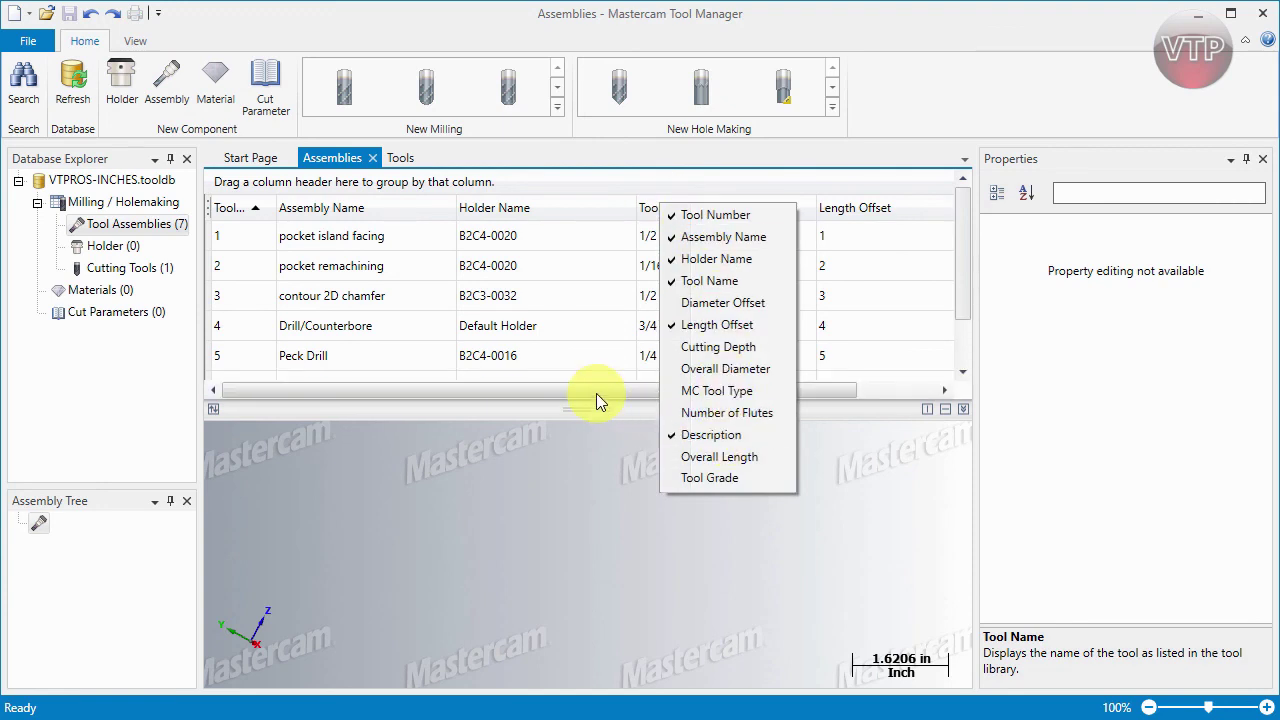
{"action": "left_click_drag", "start_coordinate": [658, 390], "coordinate": [736, 392]}
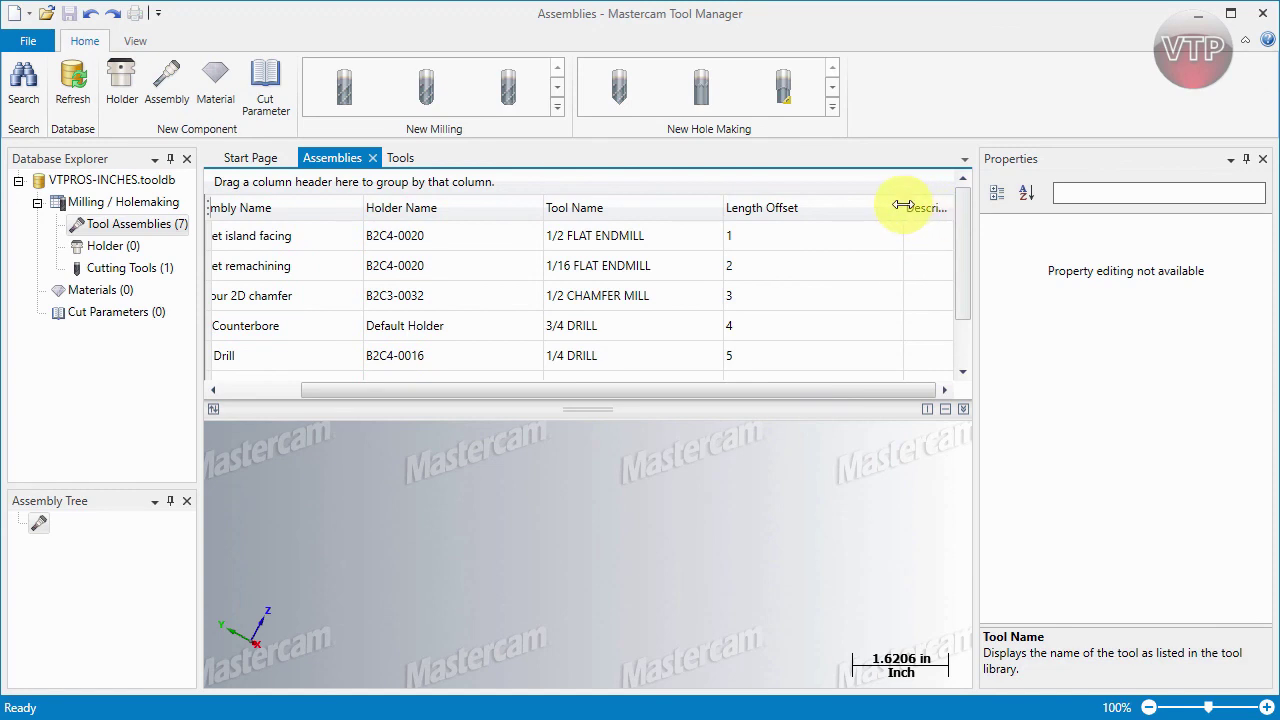
{"action": "mouse_move", "coordinate": [903, 205]}
{"action": "left_mouse_down"}
{"action": "mouse_move", "coordinate": [892, 200]}
{"action": "mouse_move", "coordinate": [905, 211]}
{"action": "left_mouse_up"}
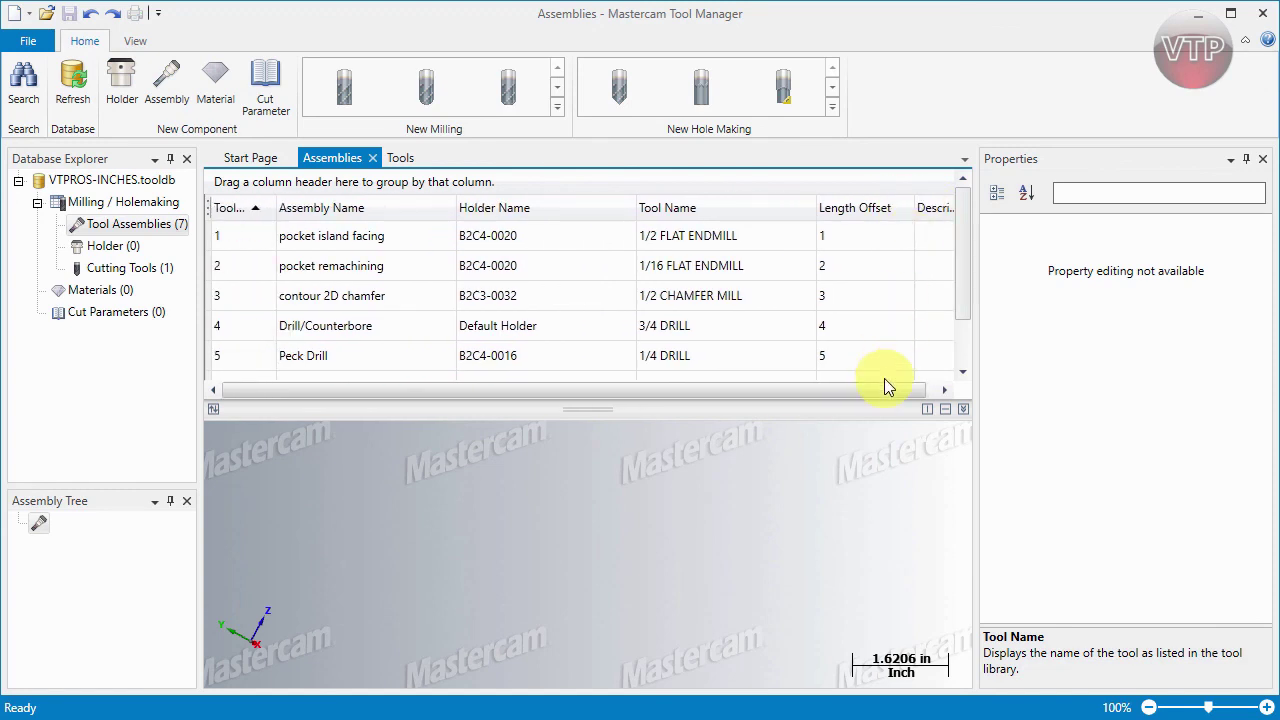
{"action": "left_click_drag", "start_coordinate": [885, 389], "coordinate": [931, 390]}
{"action": "right_click", "coordinate": [925, 212]}
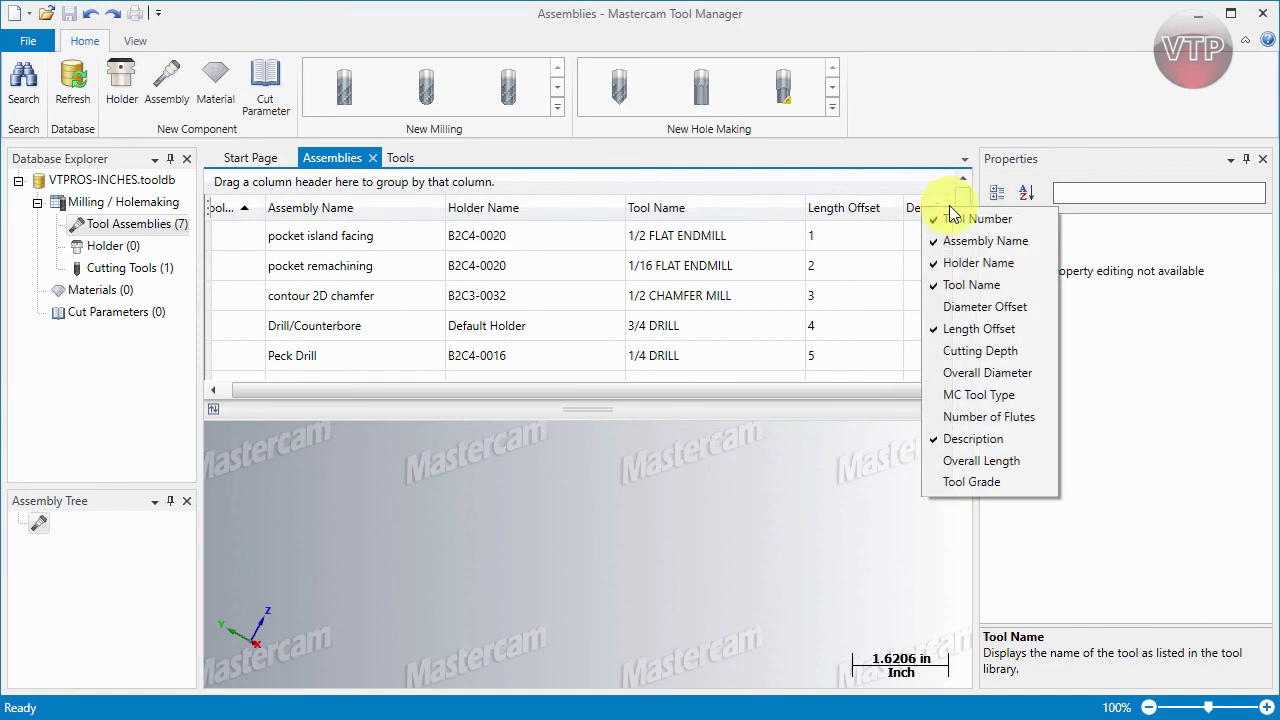
{"action": "left_click", "coordinate": [985, 438]}
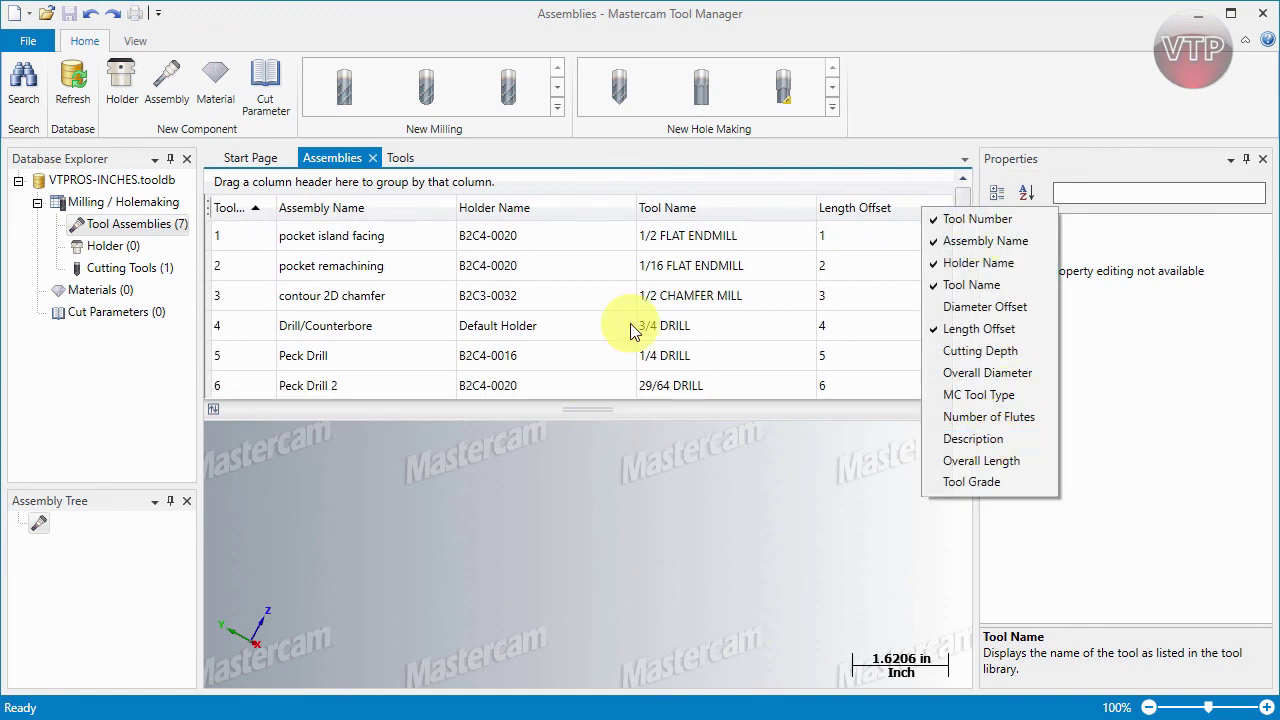
{"action": "left_click", "coordinate": [930, 116]}
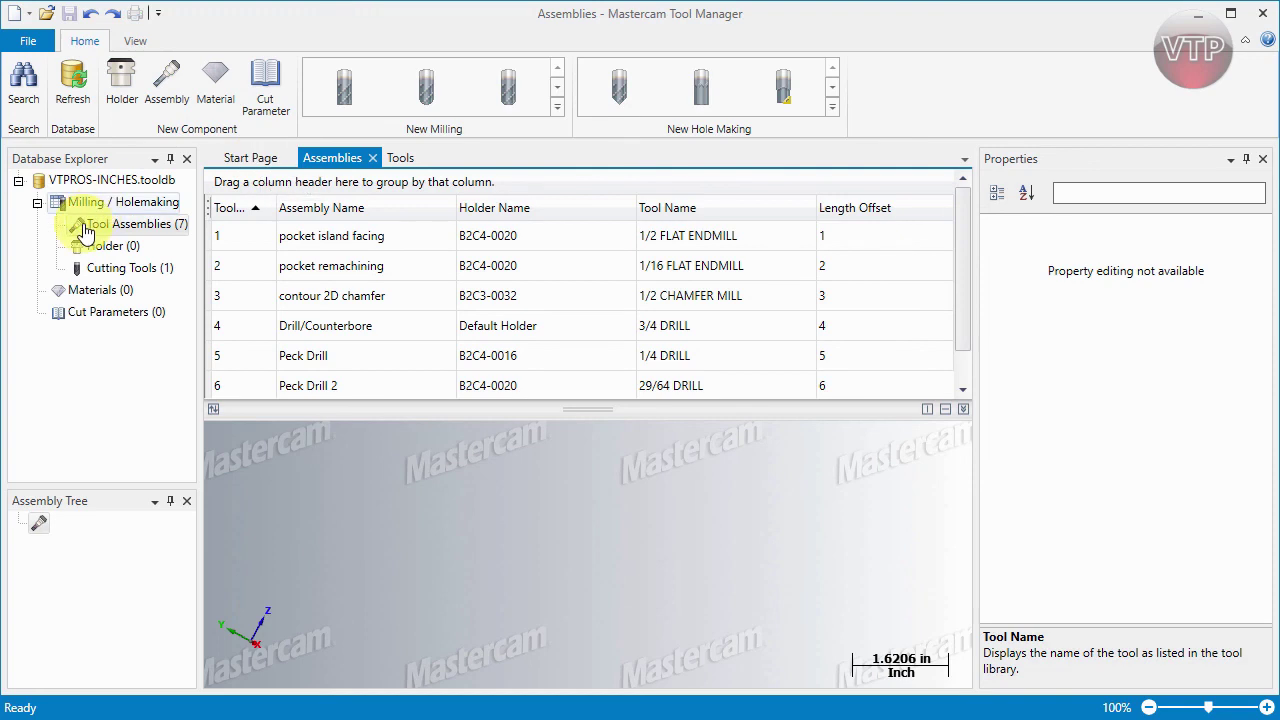
Step: Open the empty Holder list, flip between the Tools and Assemblies tabs, then show the Start Page
{"action": "double_click", "coordinate": [111, 256]}
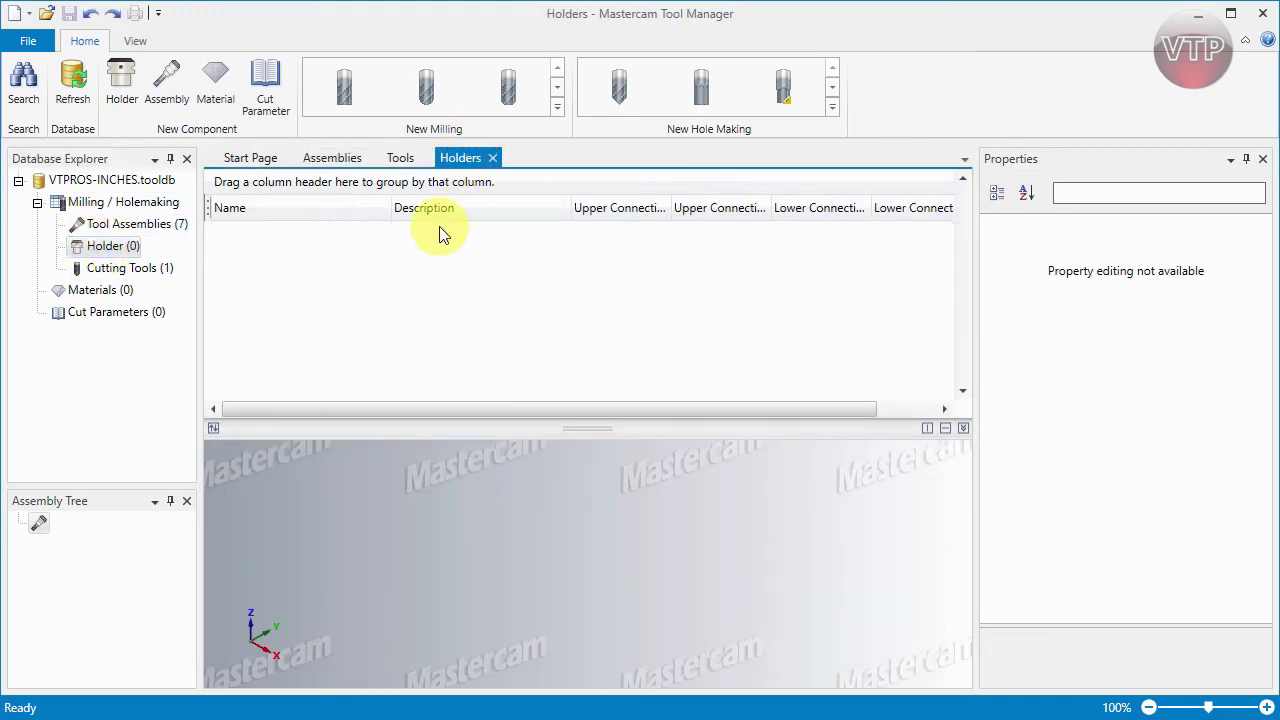
{"action": "left_click", "coordinate": [408, 158]}
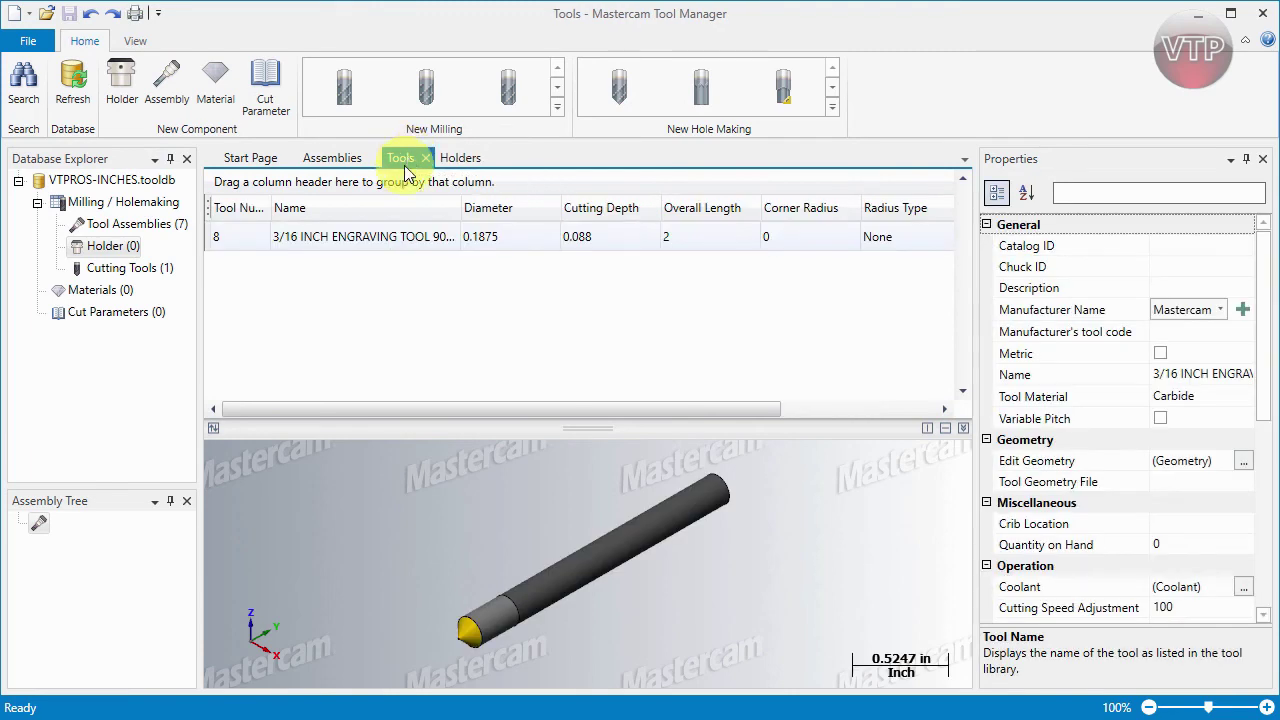
{"action": "left_click", "coordinate": [332, 158]}
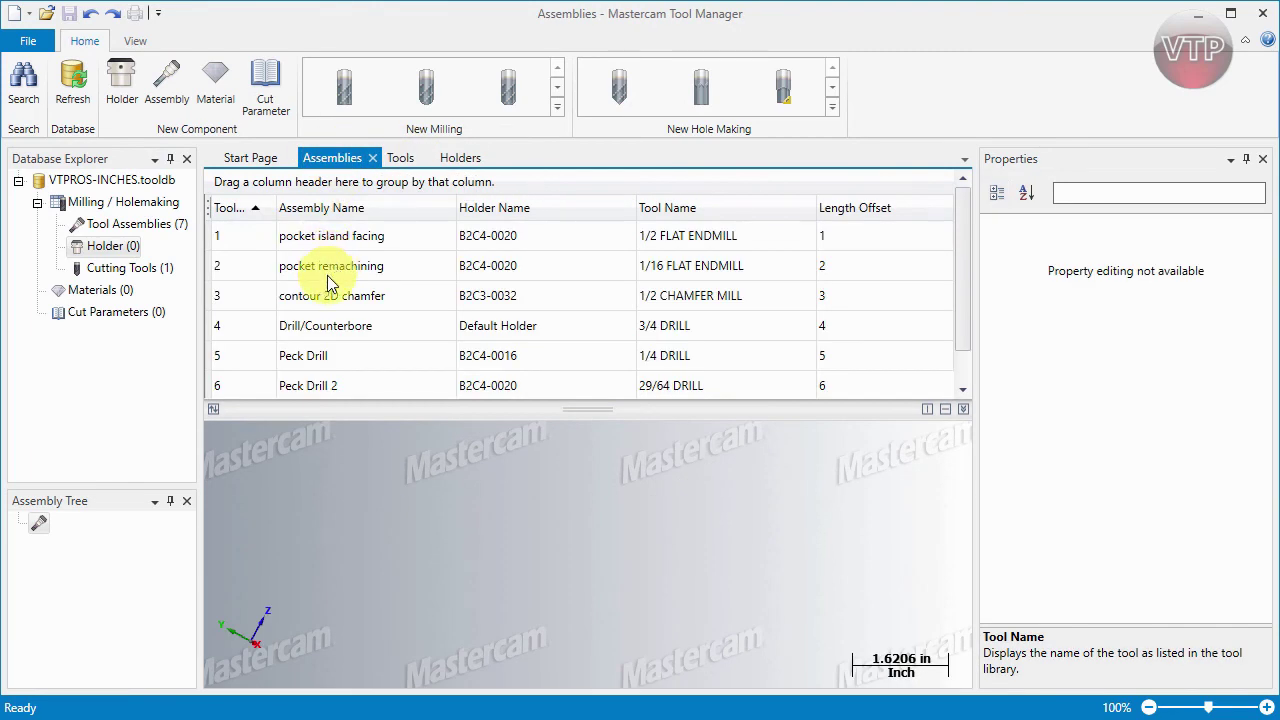
{"action": "left_click", "coordinate": [252, 157]}
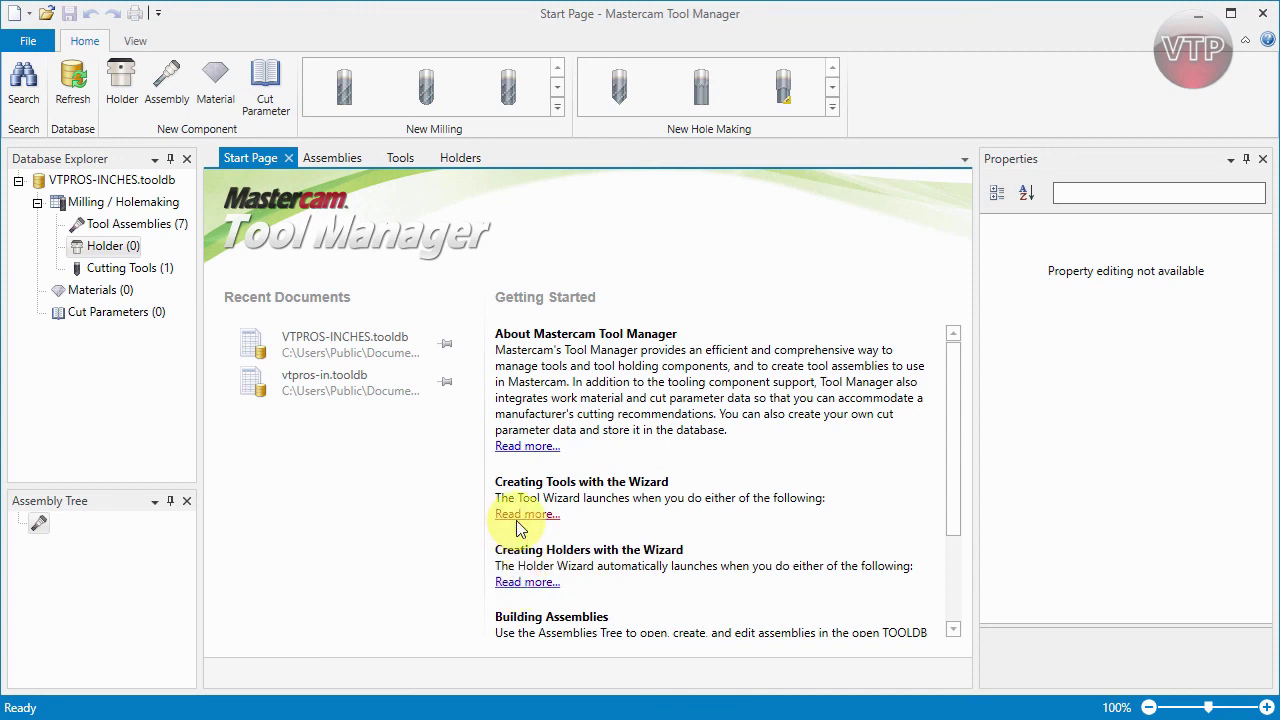
{"action": "left_click", "coordinate": [524, 446]}
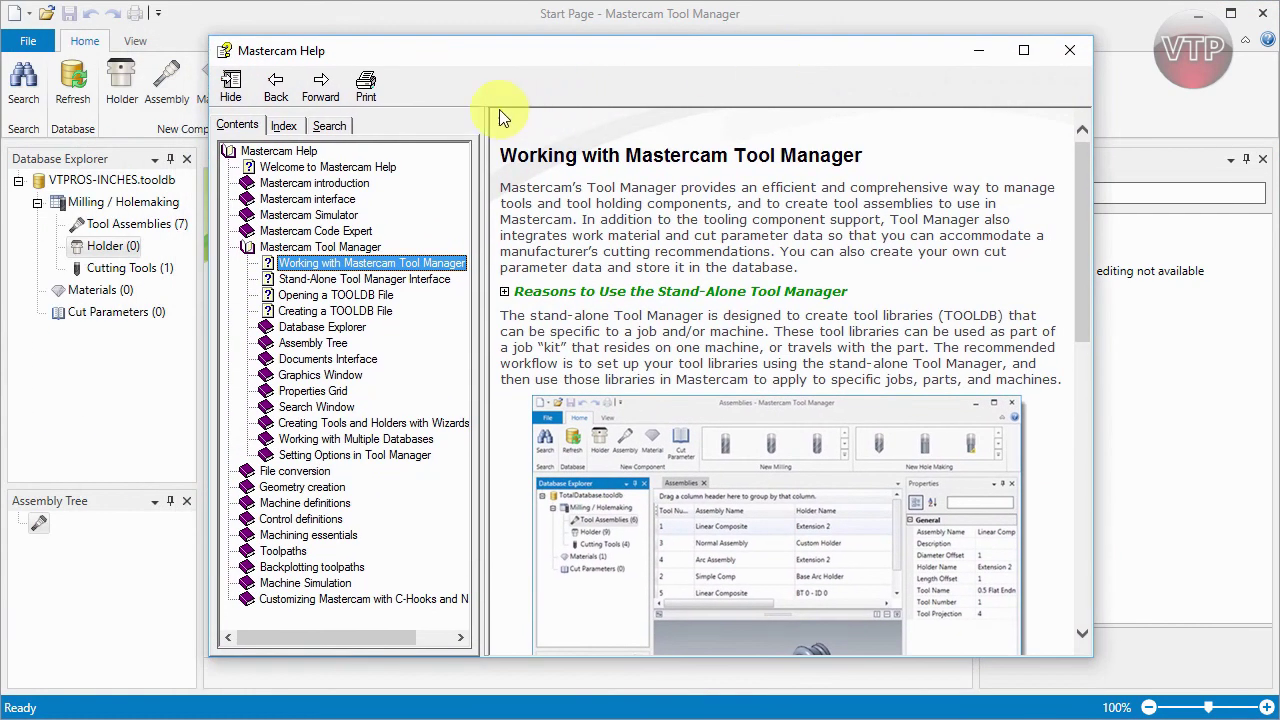
{"action": "scroll", "coordinate": [866, 420], "scroll_direction": "down", "scroll_amount": 5}
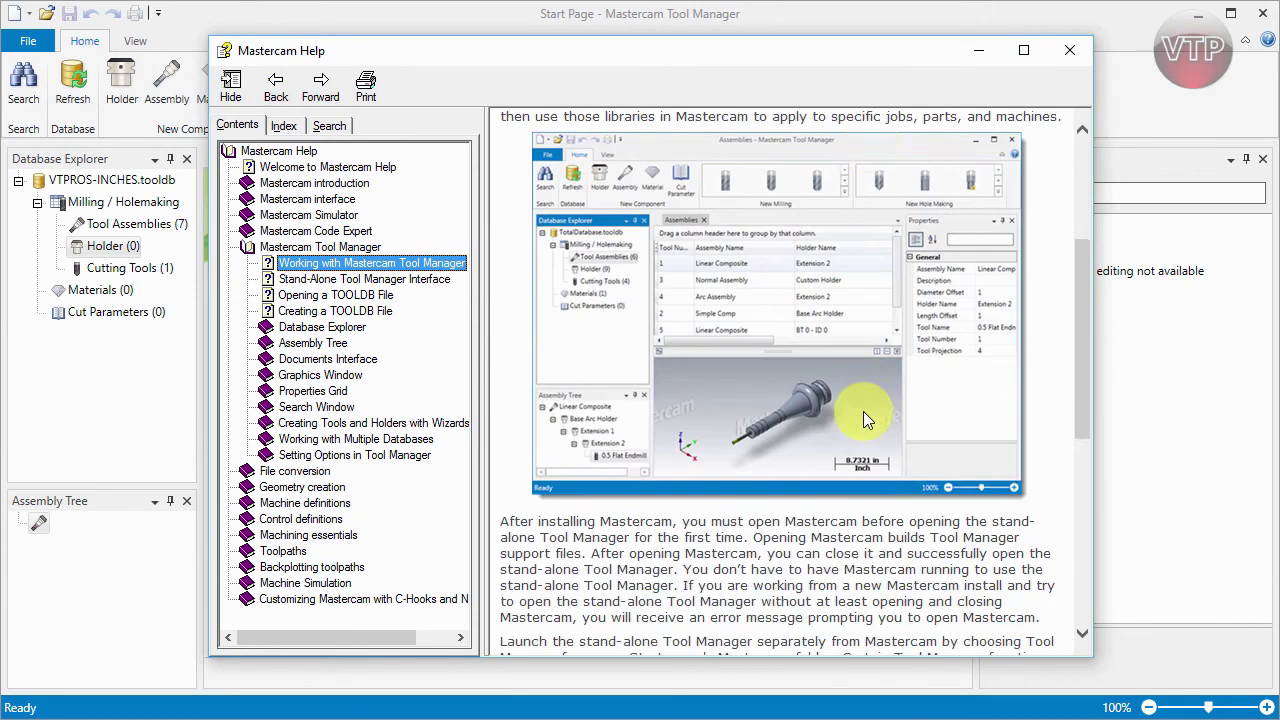
{"action": "scroll", "coordinate": [863, 411], "scroll_direction": "down", "scroll_amount": 9}
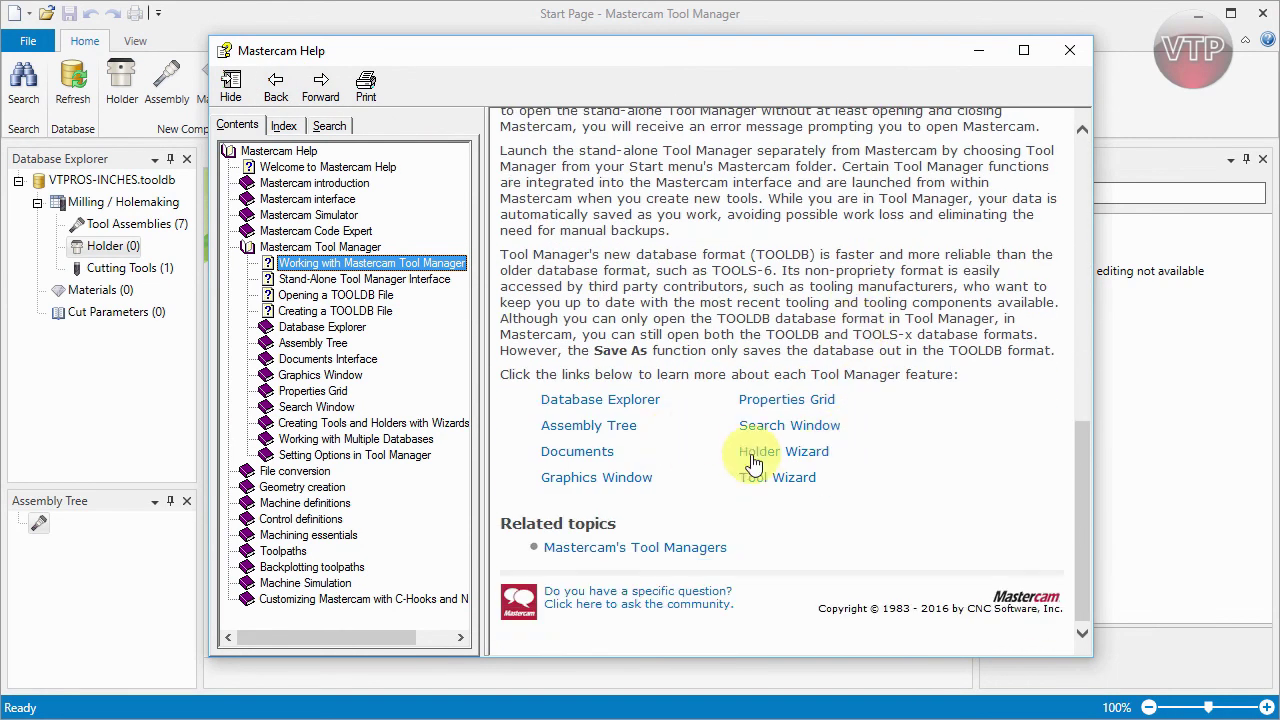
{"action": "scroll", "coordinate": [760, 460], "scroll_direction": "up", "scroll_amount": 10}
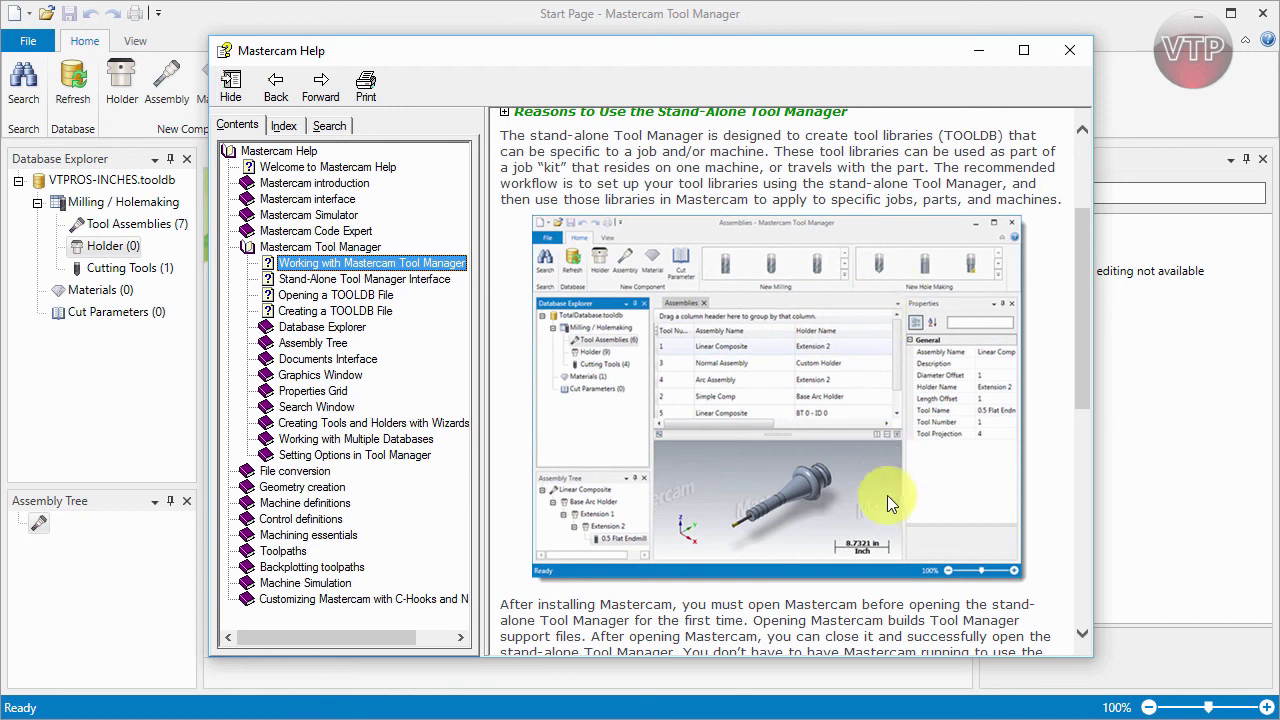
{"action": "left_click", "coordinate": [1066, 52]}
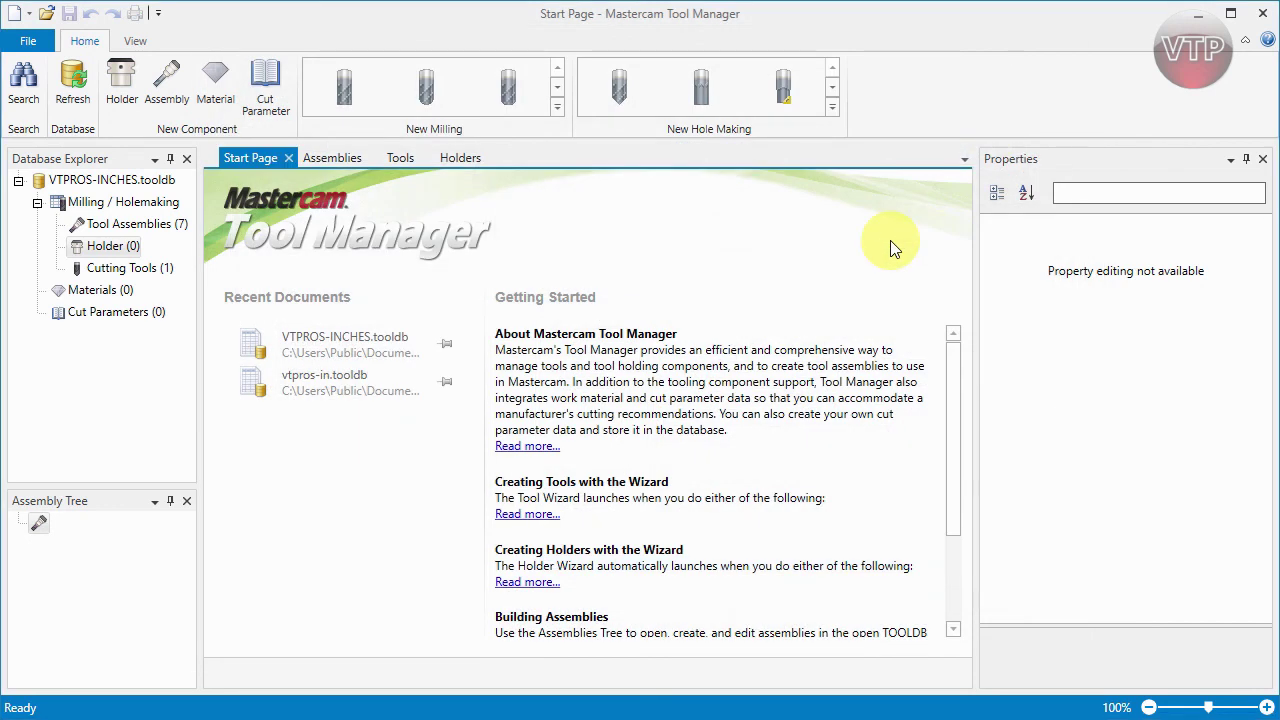